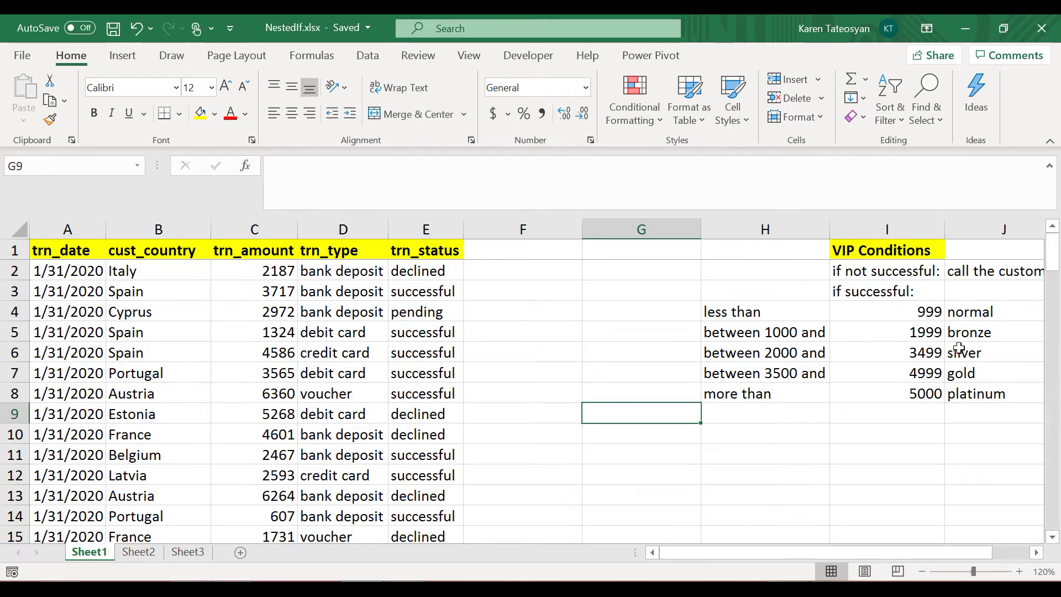
Enter =NOT(E2="successful") in F2 so the declined row returns TRUE.
{"action": "left_click_drag", "start_coordinate": [904, 552], "coordinate": [870, 554]}
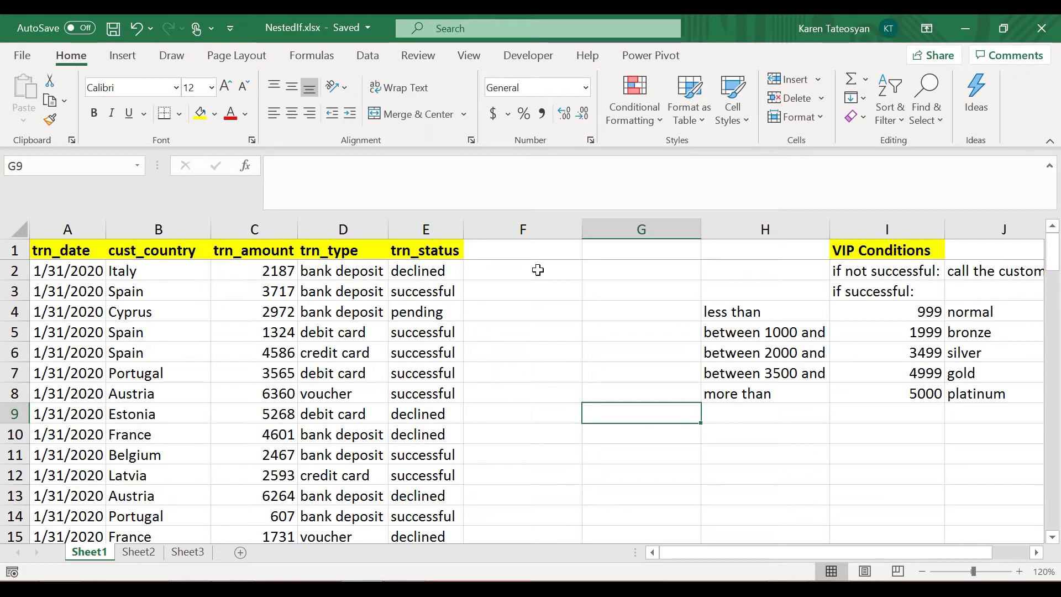
{"action": "left_click", "coordinate": [538, 291]}
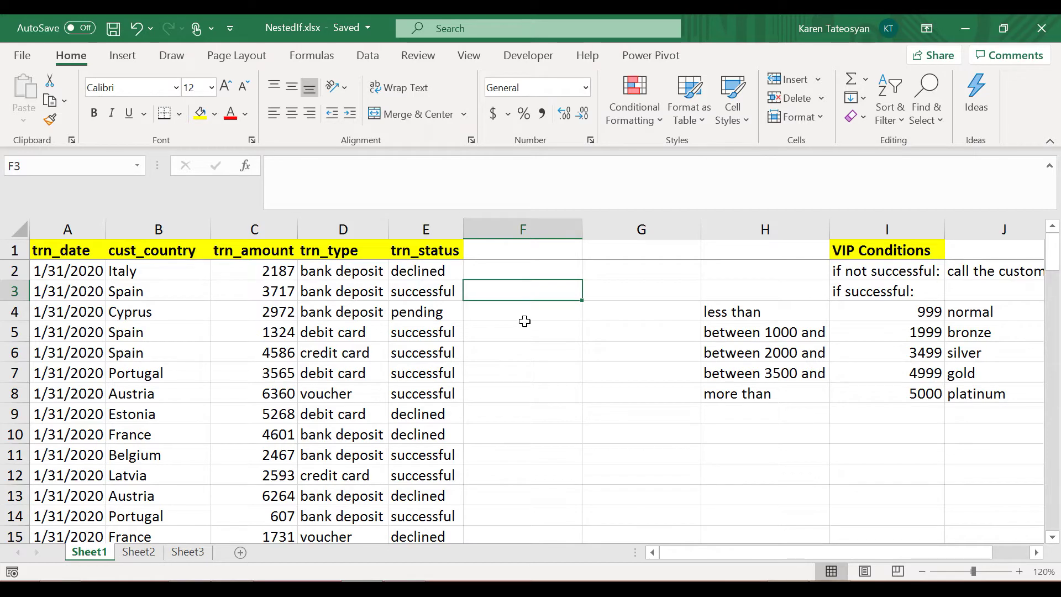
{"action": "left_click", "coordinate": [523, 271]}
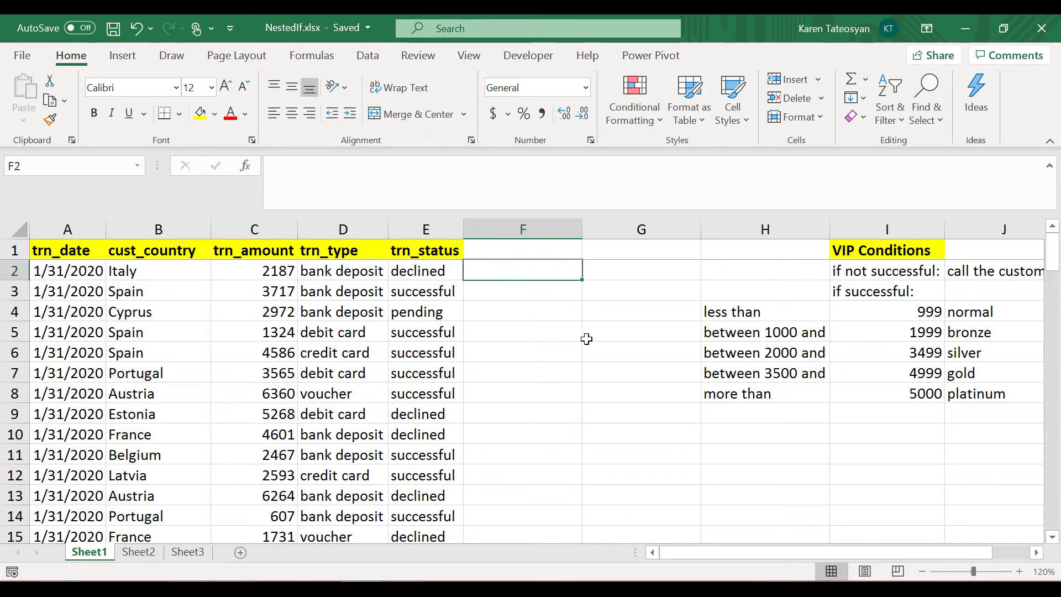
{"action": "type", "text": "="}
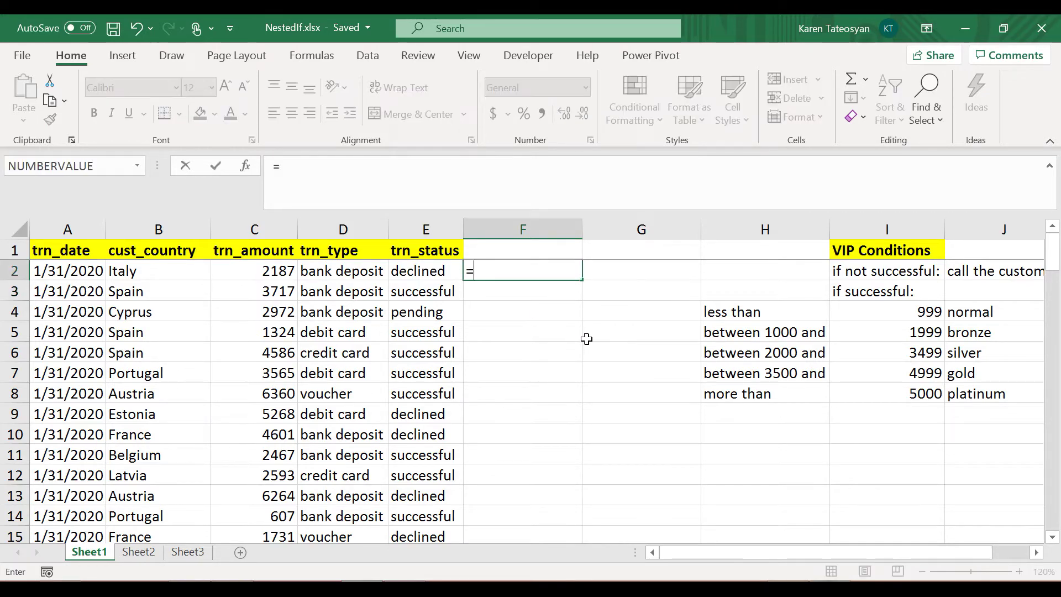
{"action": "type", "text": "not"}
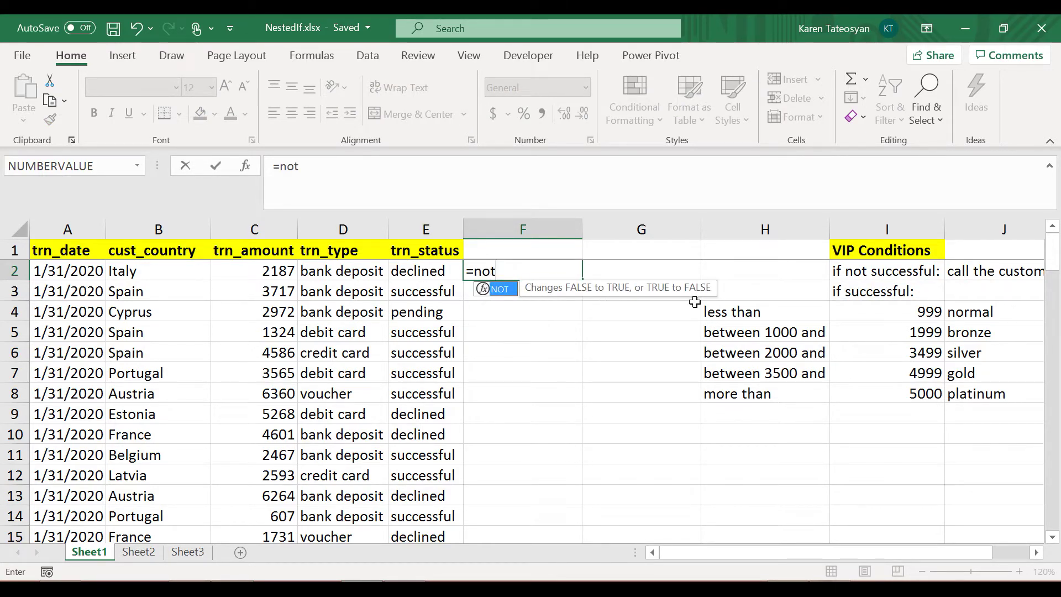
{"action": "type", "text": "("}
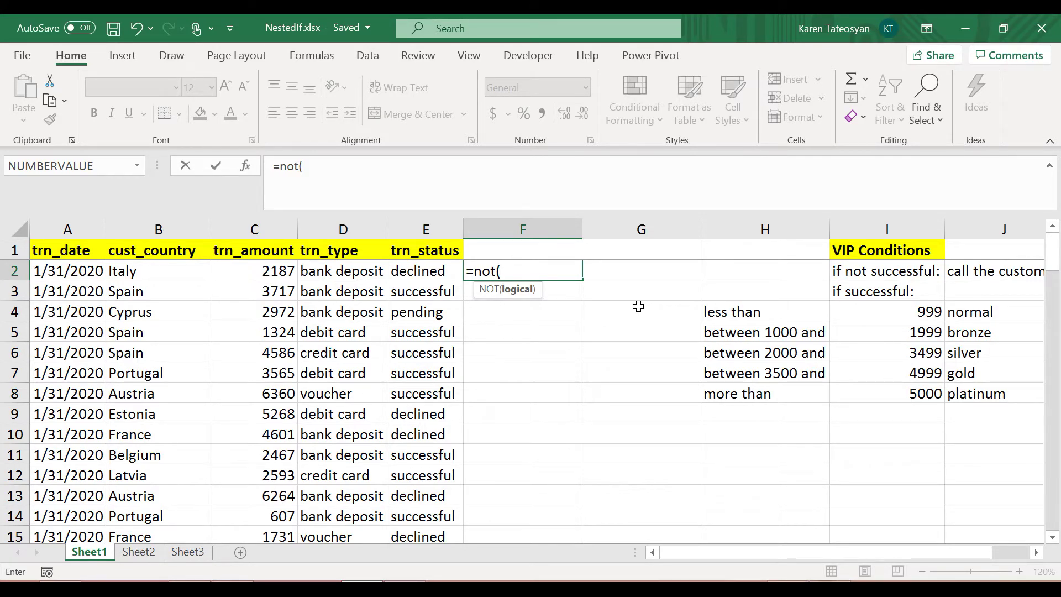
{"action": "type", "text": "e2"}
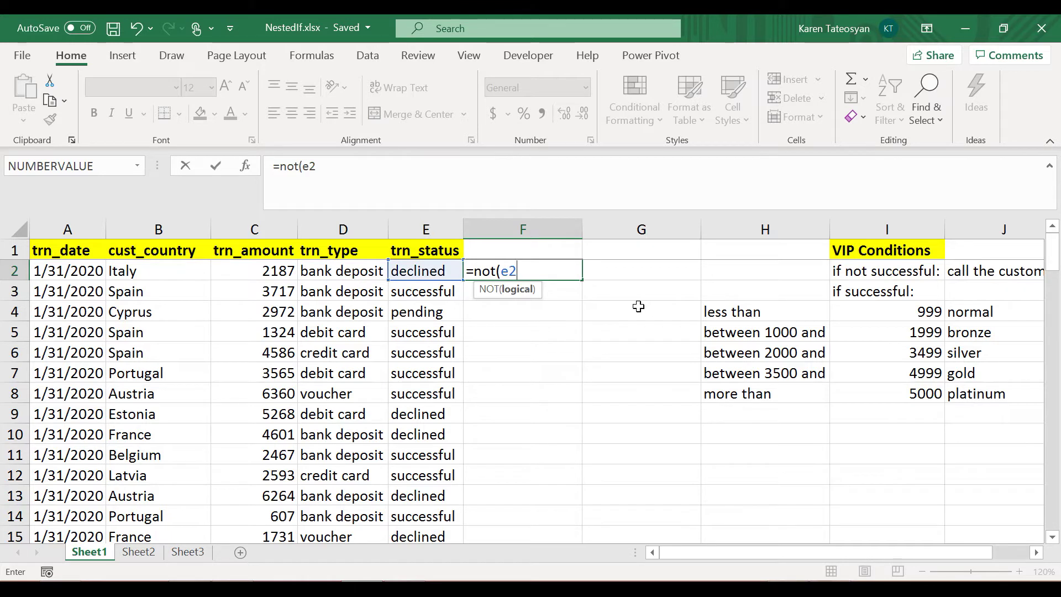
{"action": "type", "text": "=\""}
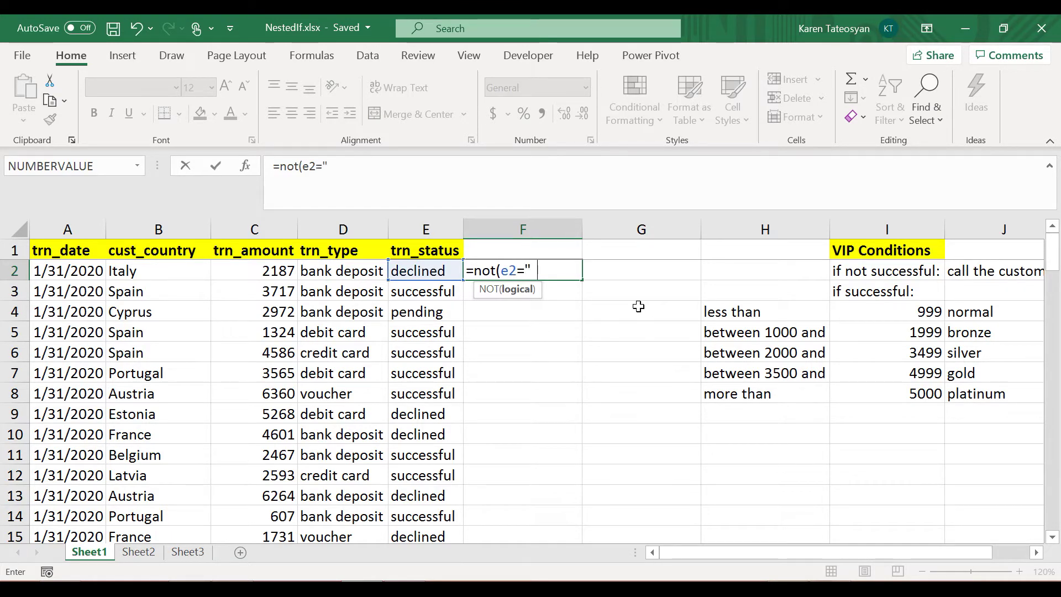
{"action": "type", "text": "successful"}
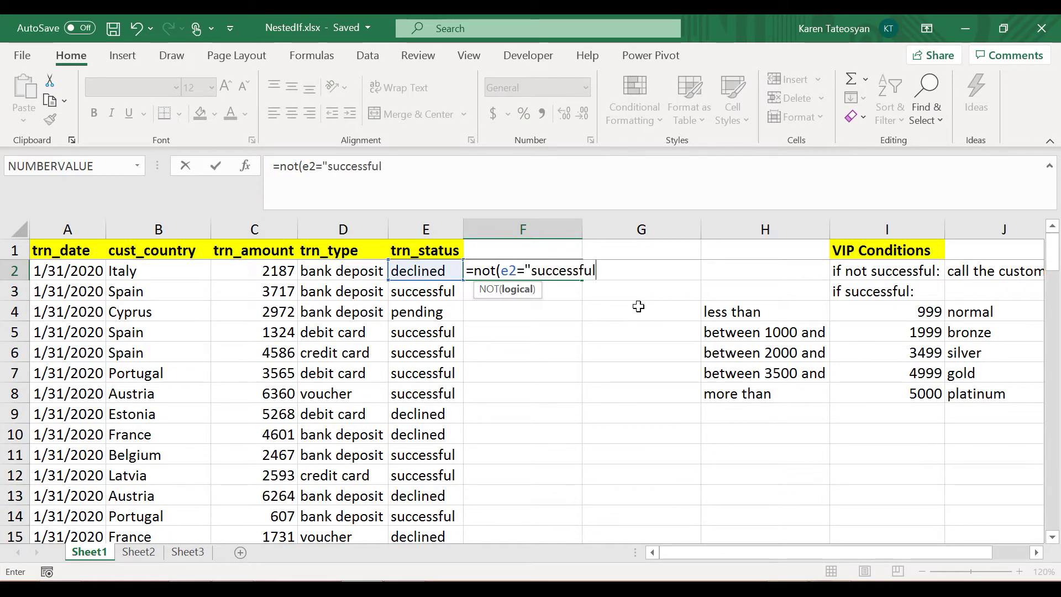
{"action": "type", "text": "\")"}
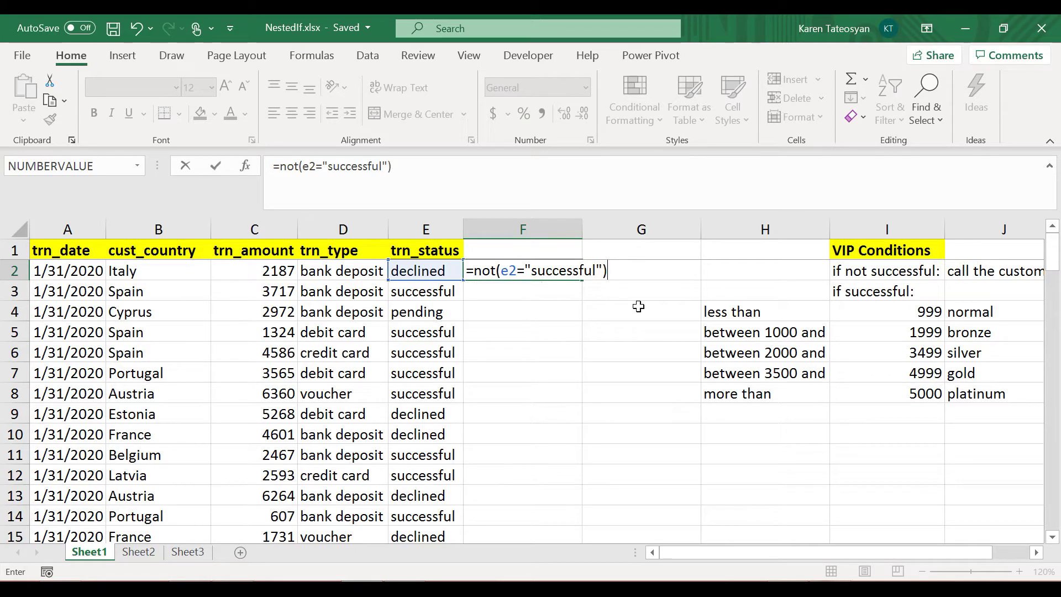
{"action": "key", "text": "Return"}
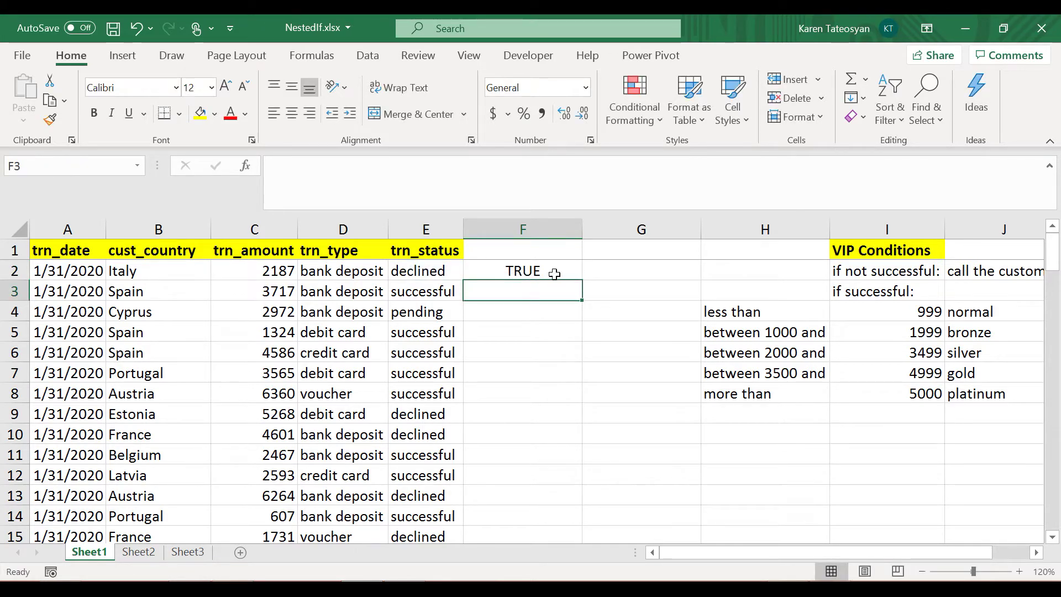
{"action": "left_click", "coordinate": [555, 270]}
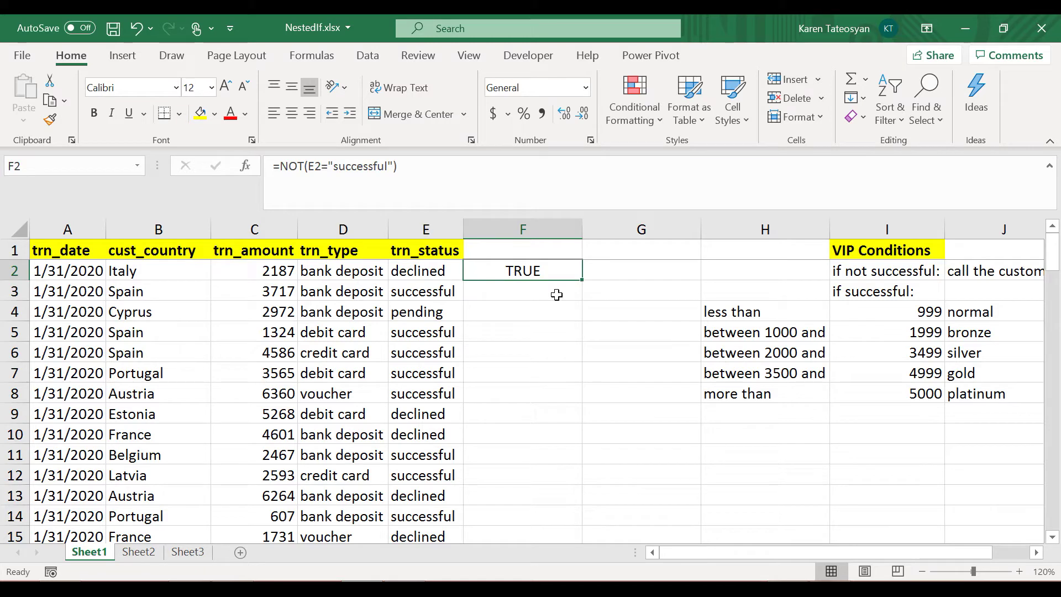
Try =E2<>"successful" in F2, see TRUE, then delete it to empty F2.
{"action": "type", "text": "="}
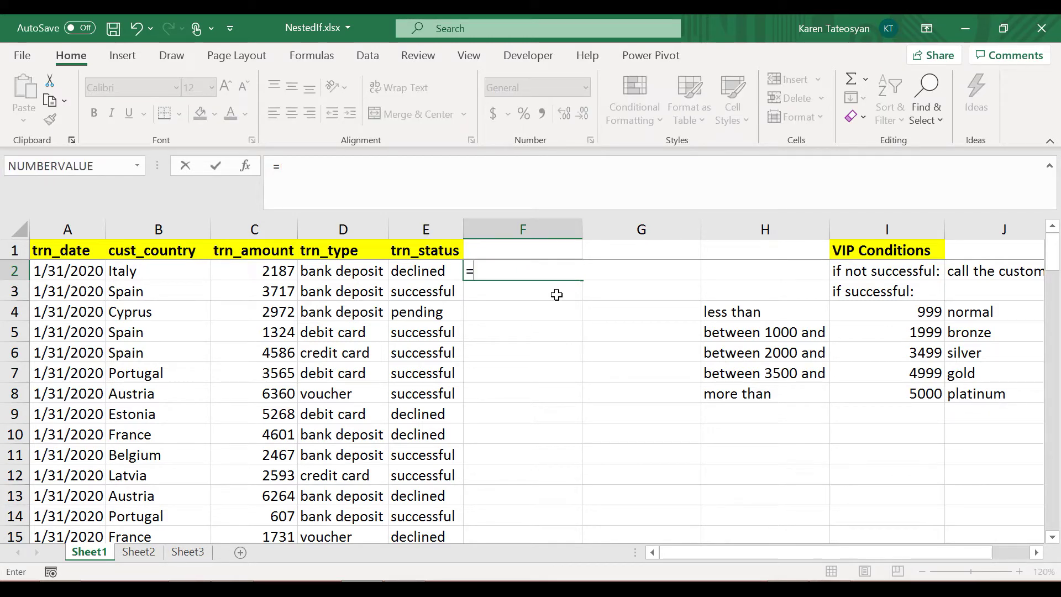
{"action": "type", "text": "<"}
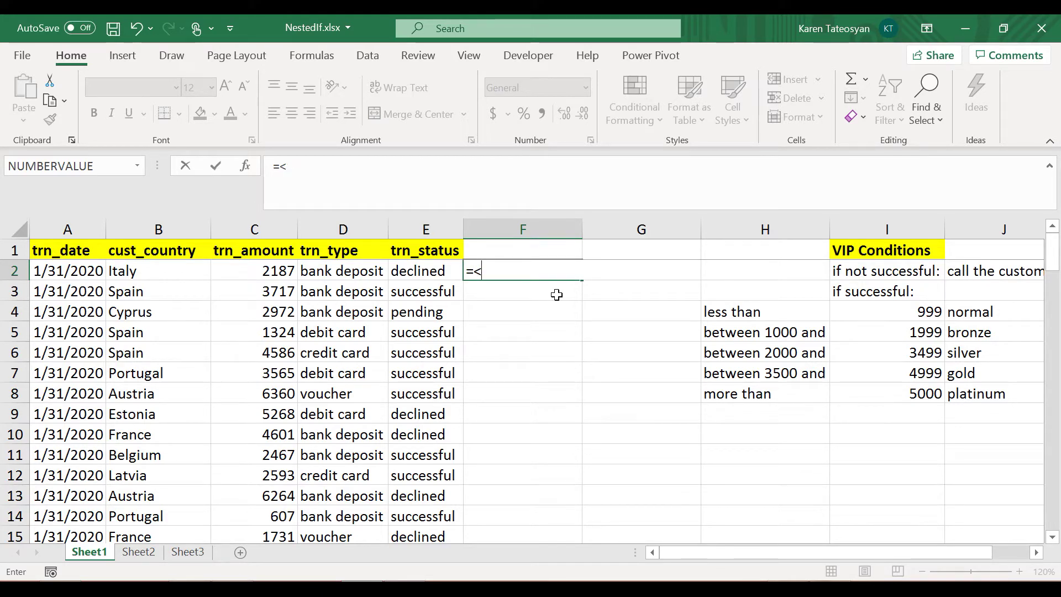
{"action": "key", "text": "BackSpace"}
{"action": "type", "text": "e2<>"}
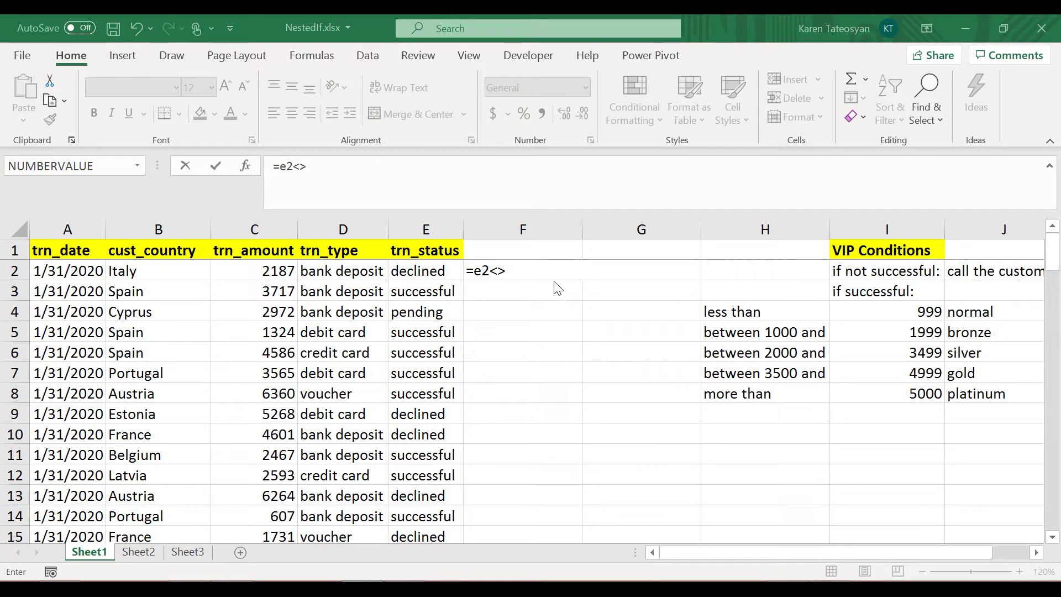
{"action": "left_click", "coordinate": [552, 268]}
{"action": "type", "text": "\""}
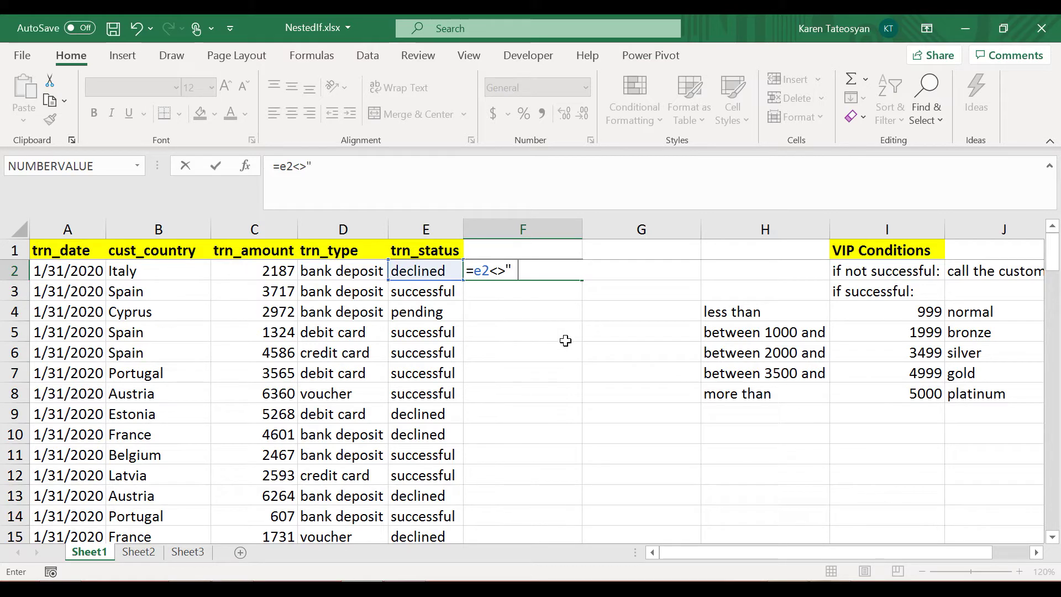
{"action": "type", "text": "successful\""}
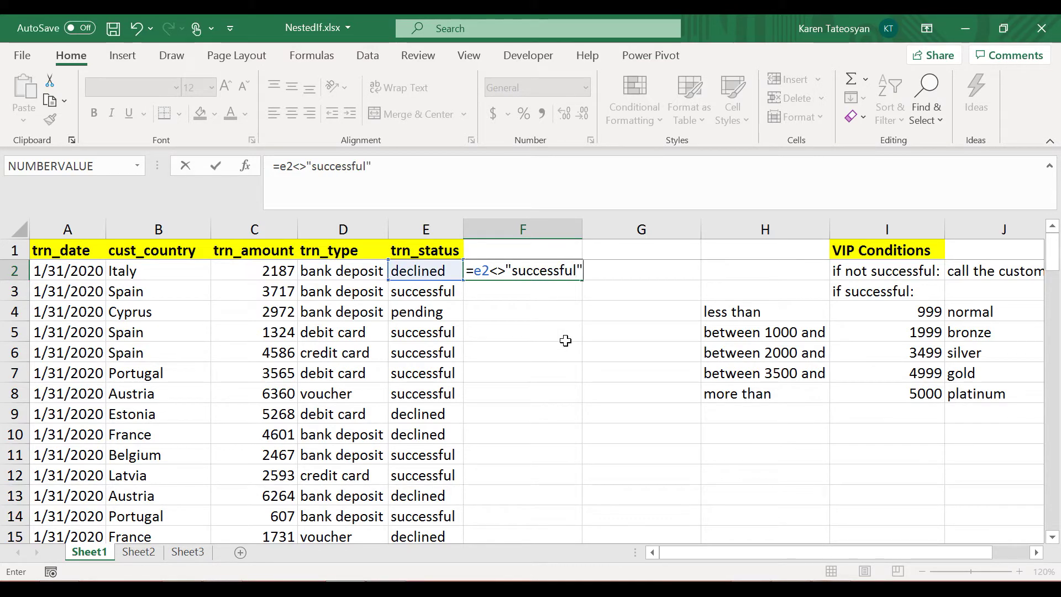
{"action": "key", "text": "Return"}
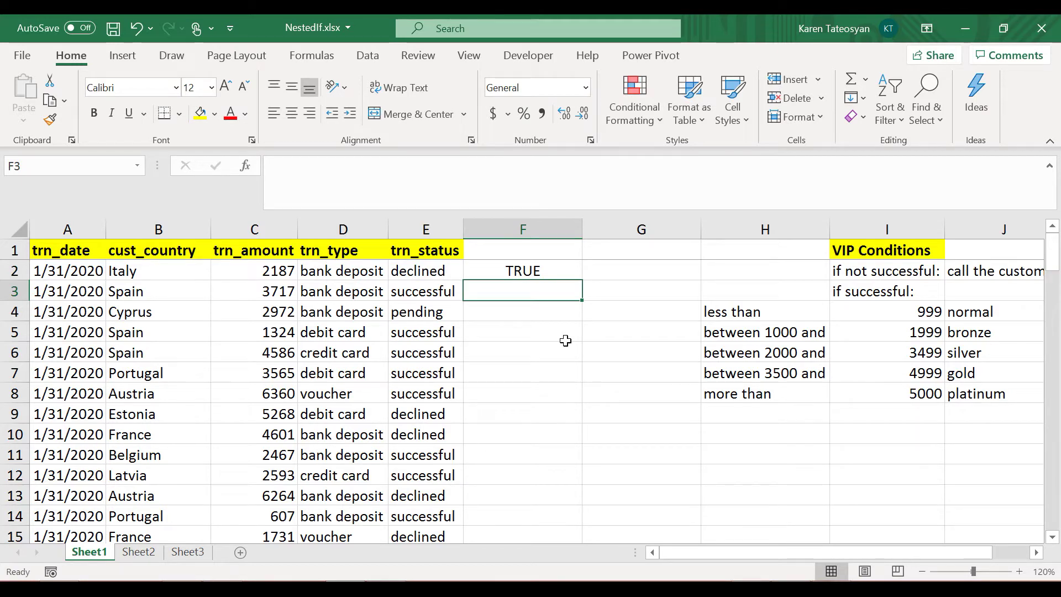
{"action": "left_click", "coordinate": [554, 273]}
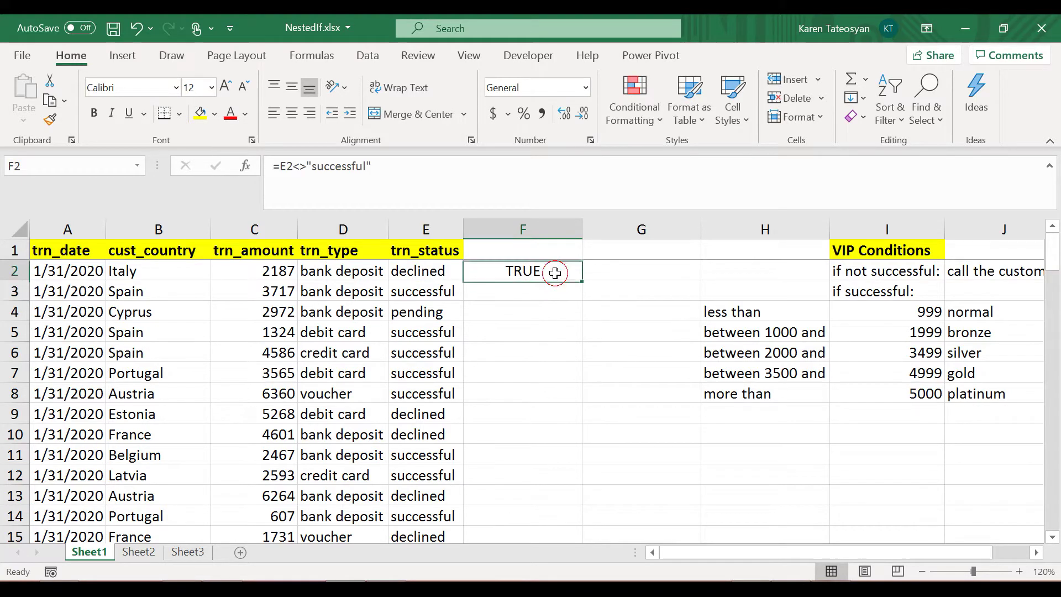
{"action": "key", "text": "Delete"}
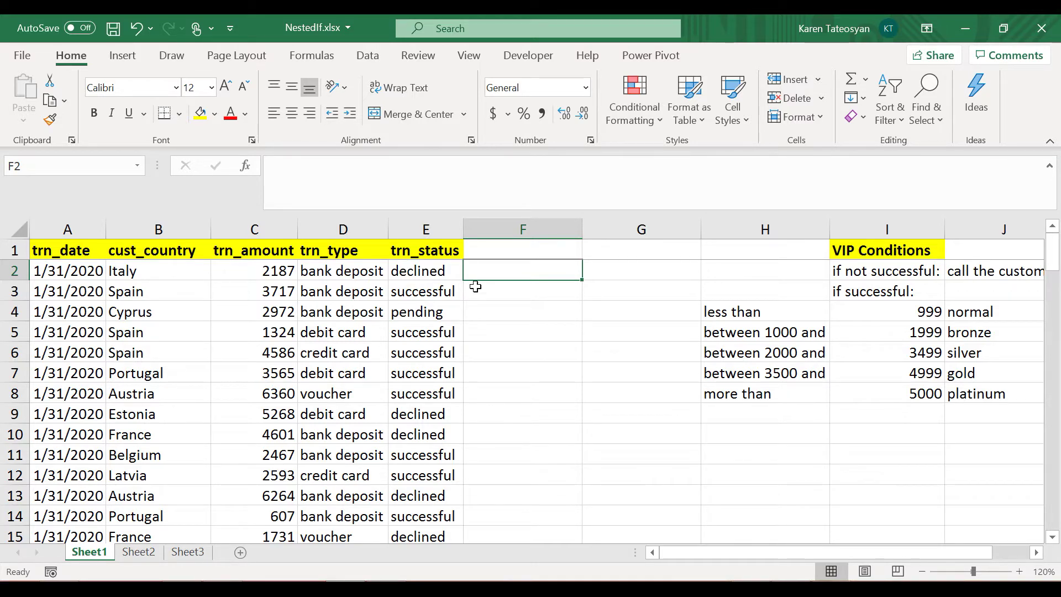
Begin F2's formula as =IF(E2<>"successful","call the customer",IF(C2<=999 in the formula bar.
{"action": "left_click", "coordinate": [384, 181]}
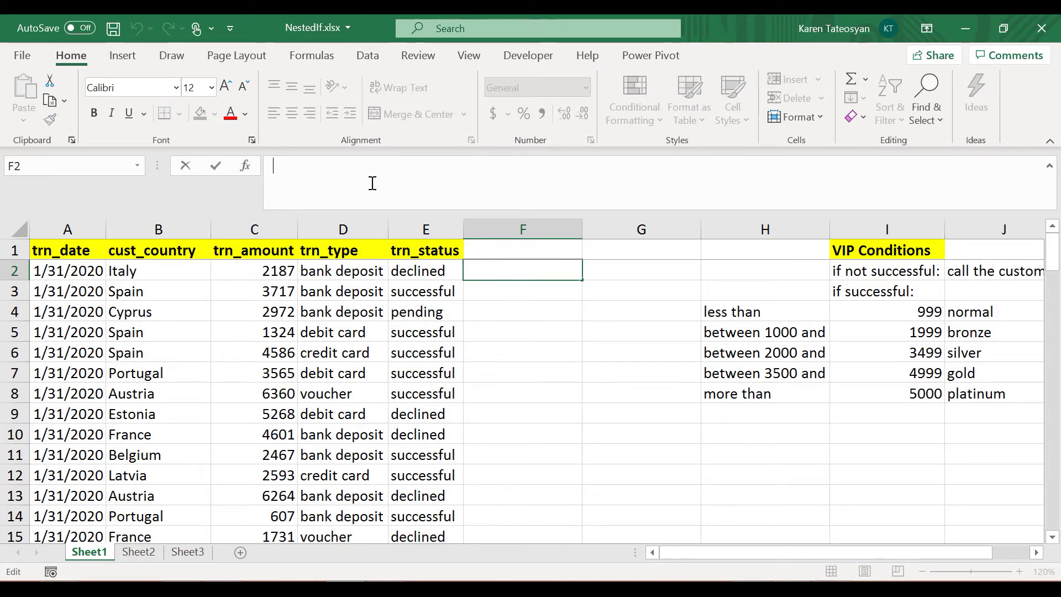
{"action": "type", "text": "="}
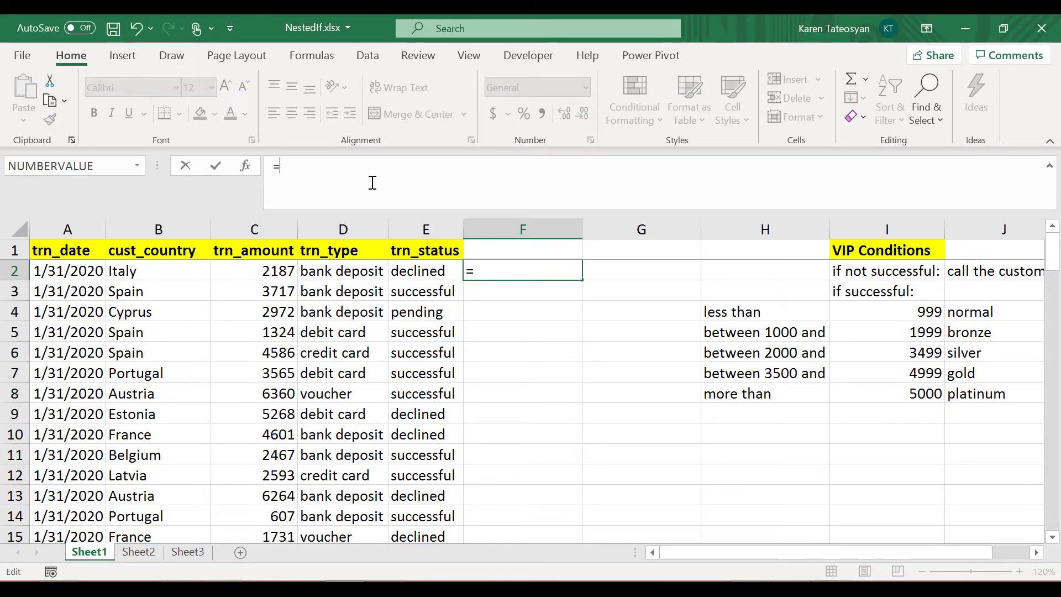
{"action": "type", "text": "if("}
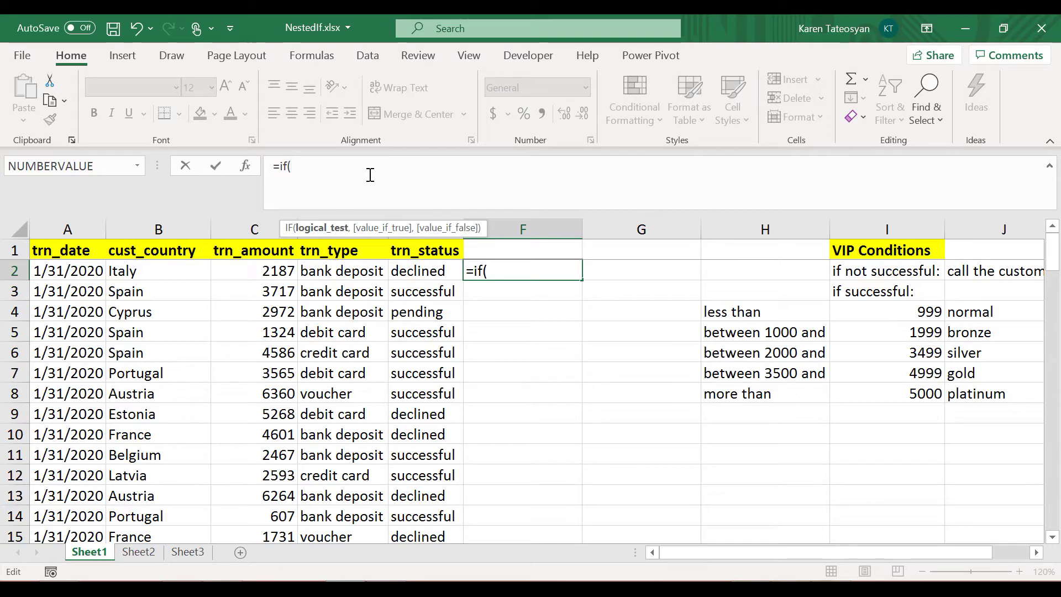
{"action": "type", "text": "e2"}
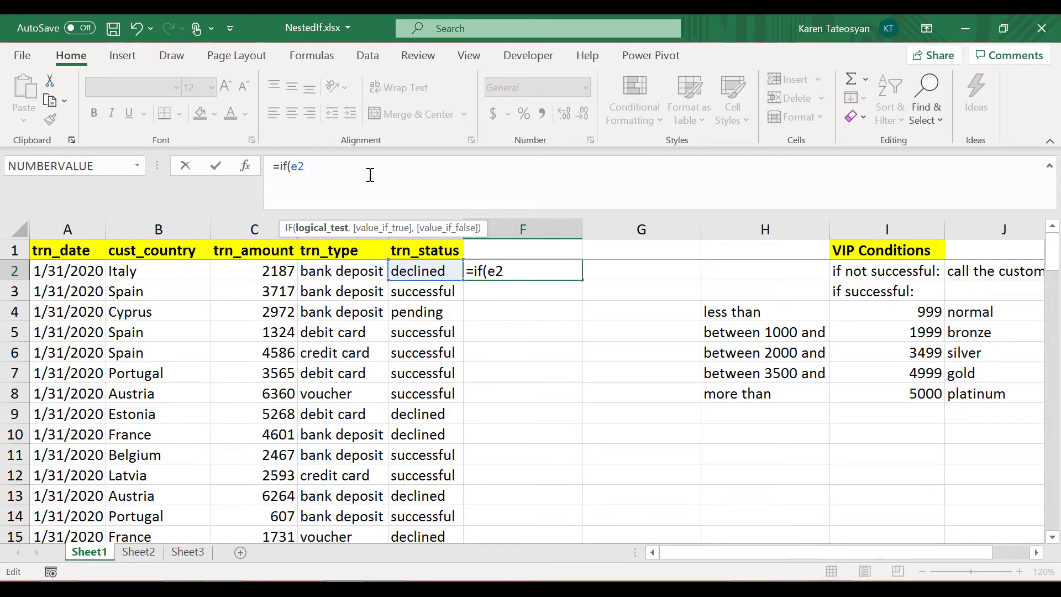
{"action": "type", "text": "<>\"successful"}
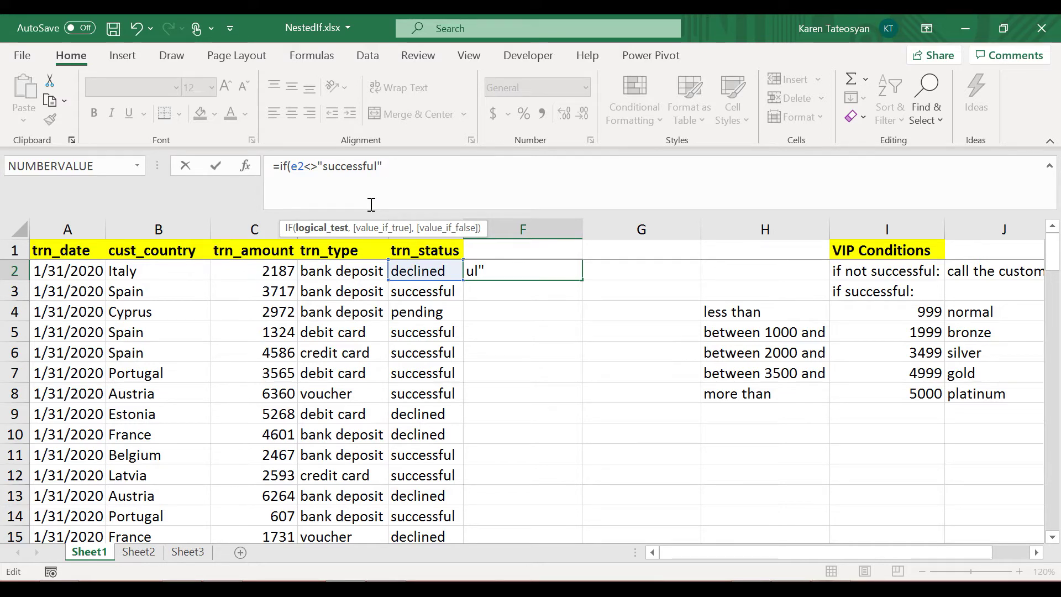
{"action": "type", "text": ","}
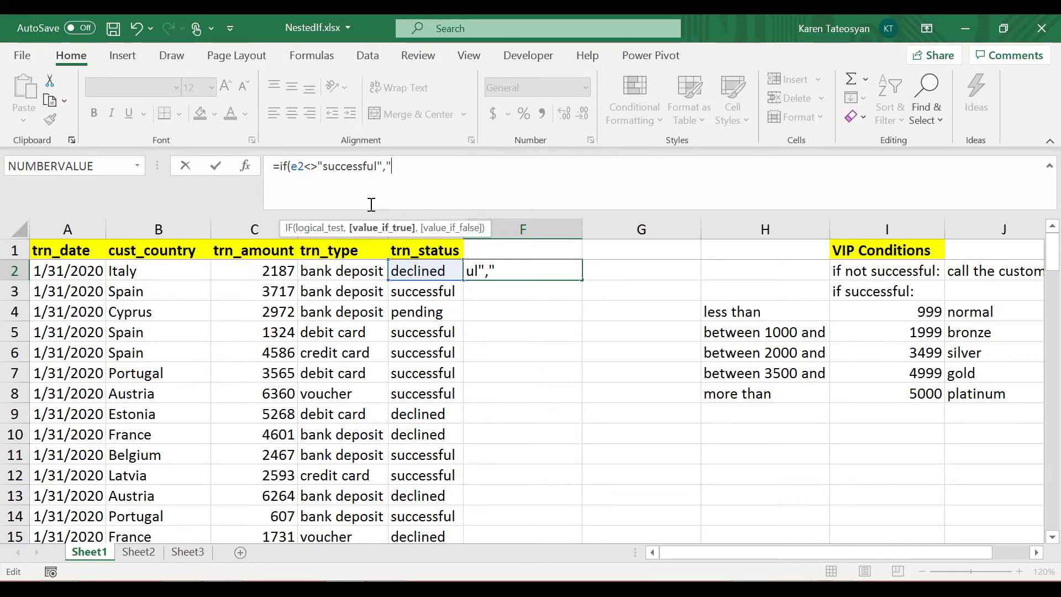
{"action": "type", "text": "\""}
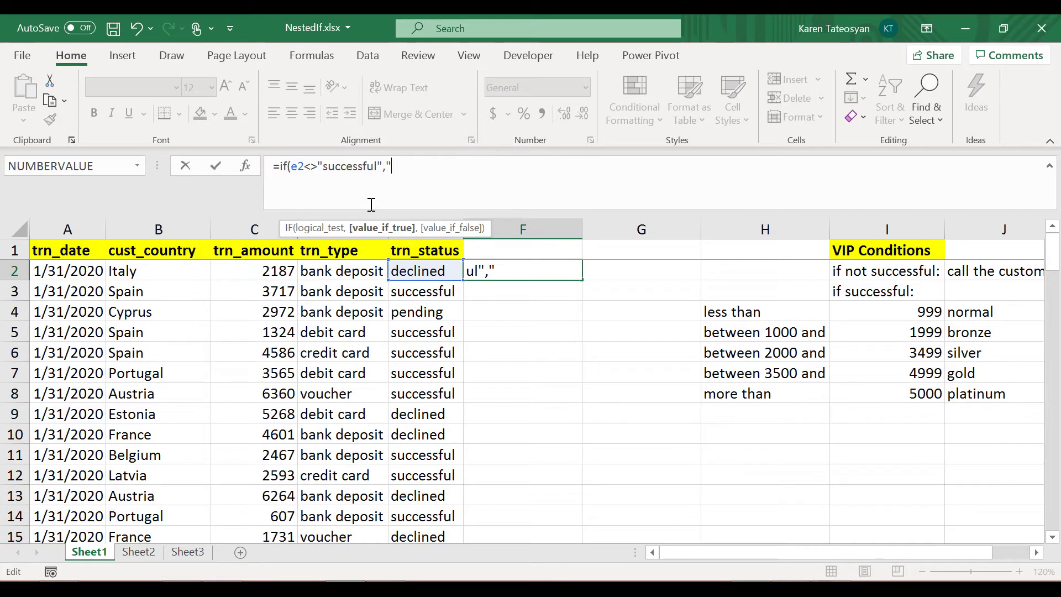
{"action": "type", "text": "call"}
{"action": "type", "text": " the customer"}
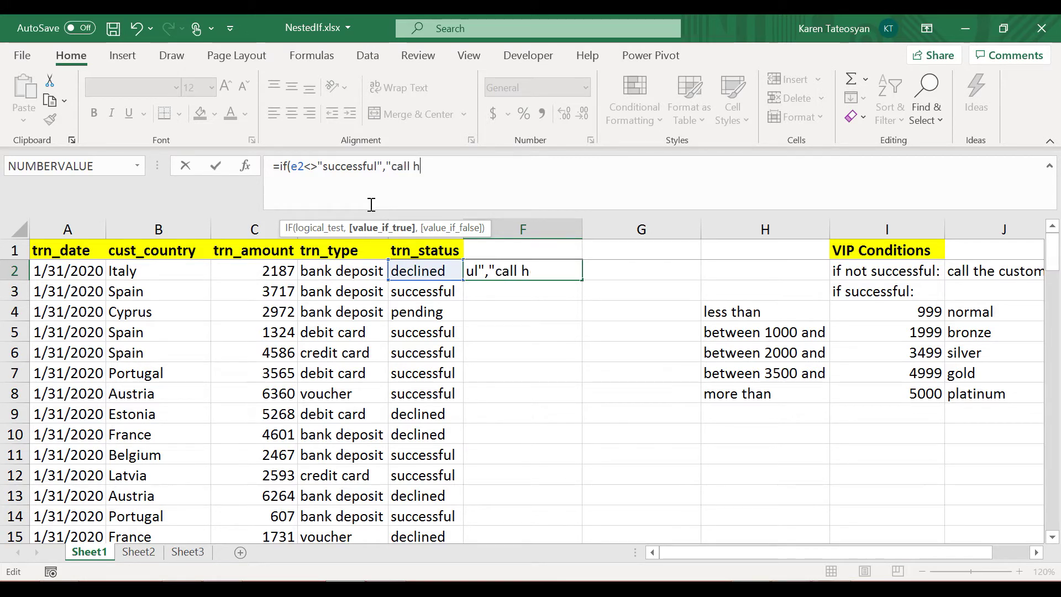
{"action": "type", "text": "\","}
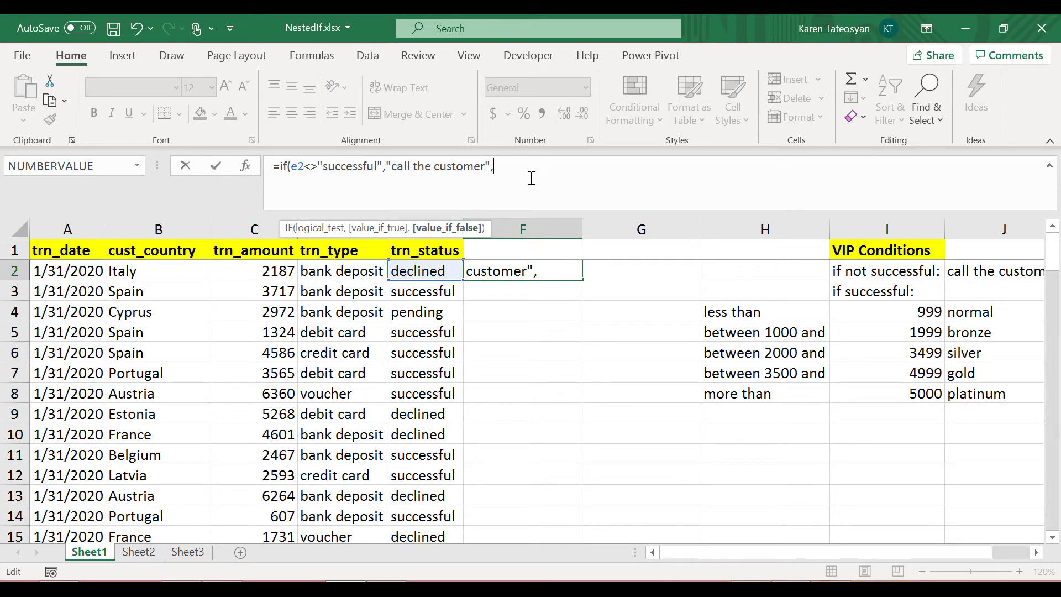
{"action": "type", "text": "if("}
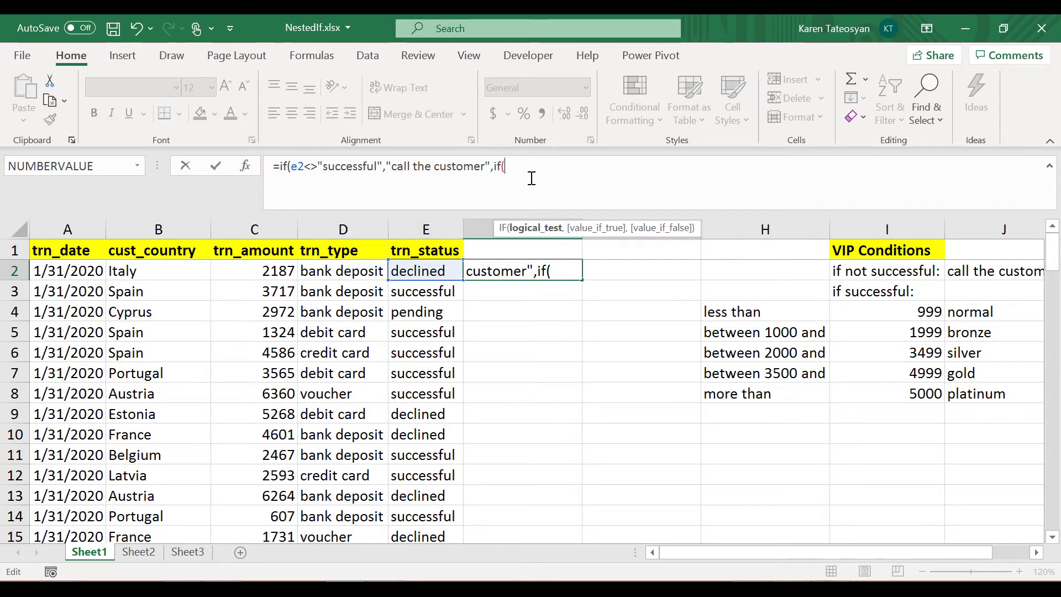
{"action": "type", "text": "c2"}
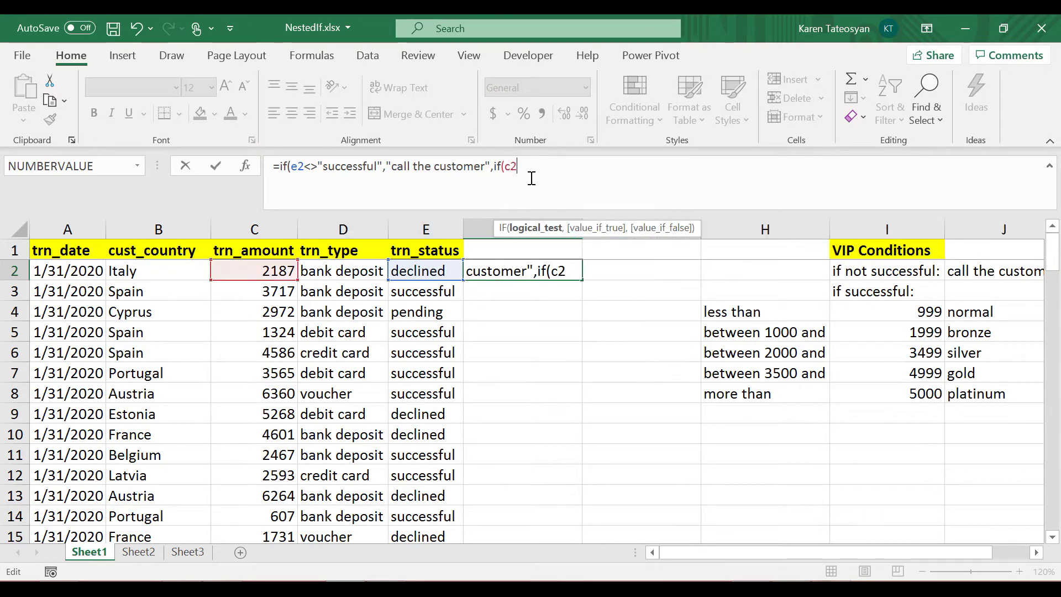
{"action": "type", "text": "<=999"}
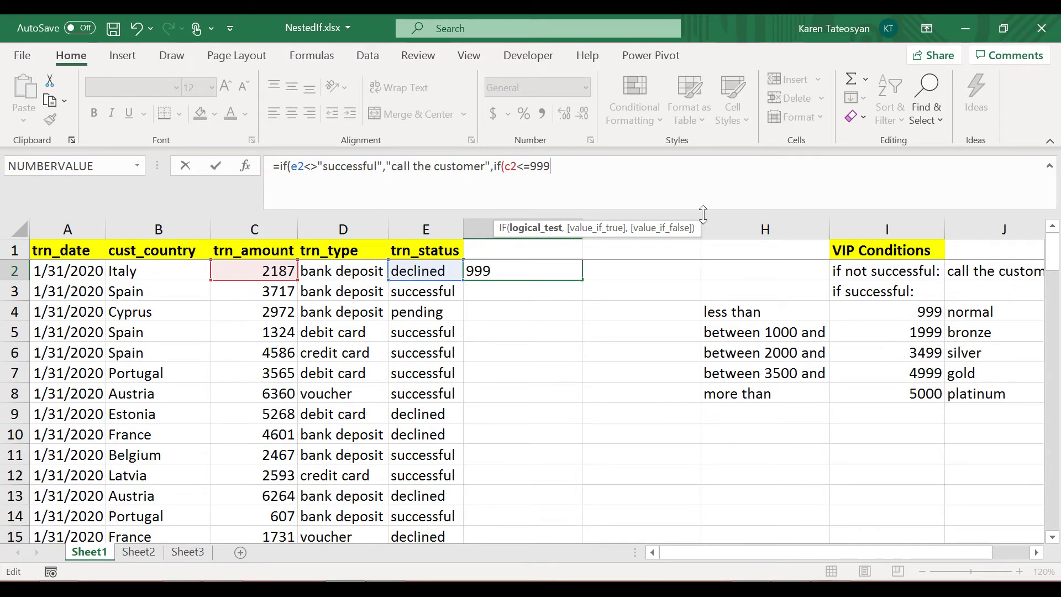
Replace the hard-coded 999 with I4, return J4, and open a third IF.
{"action": "left_click_drag", "start_coordinate": [551, 167], "coordinate": [524, 166]}
{"action": "left_click", "coordinate": [553, 168]}
{"action": "key", "text": "BackSpace"}
{"action": "key", "text": "BackSpace"}
{"action": "key", "text": "BackSpace"}
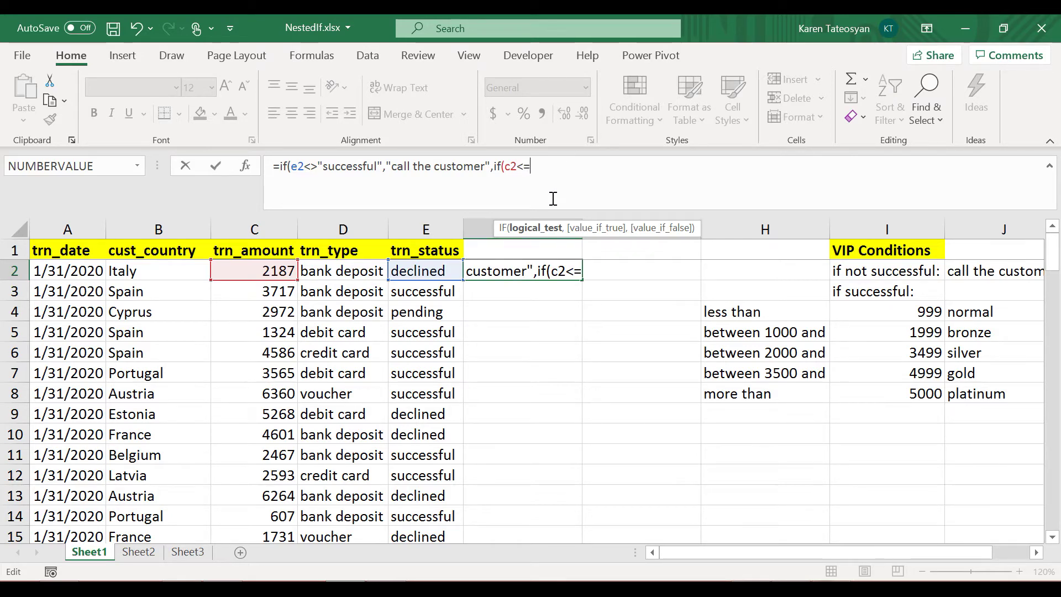
{"action": "type", "text": "i4"}
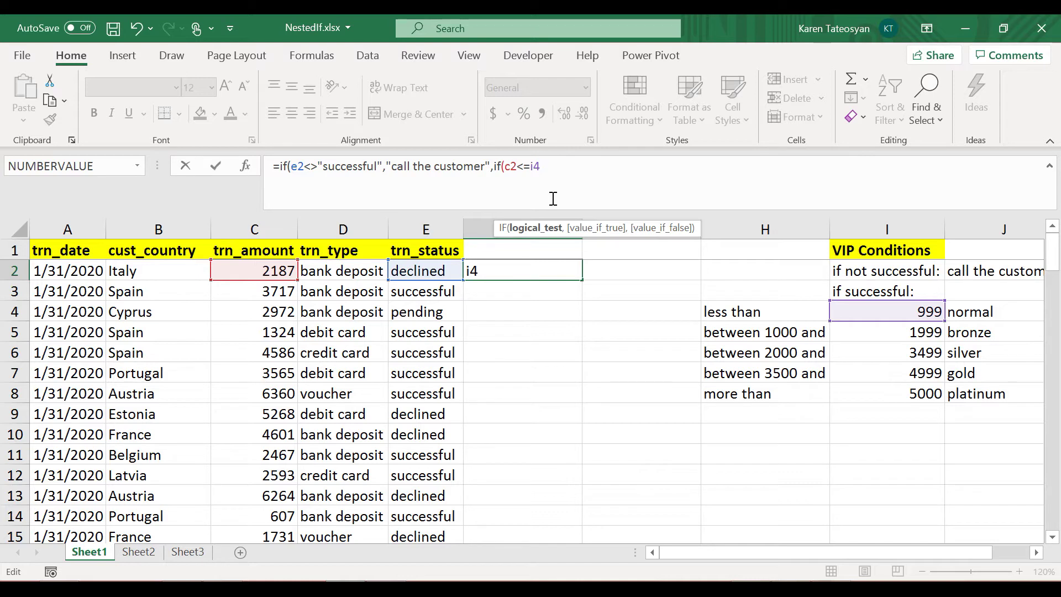
{"action": "type", "text": ","}
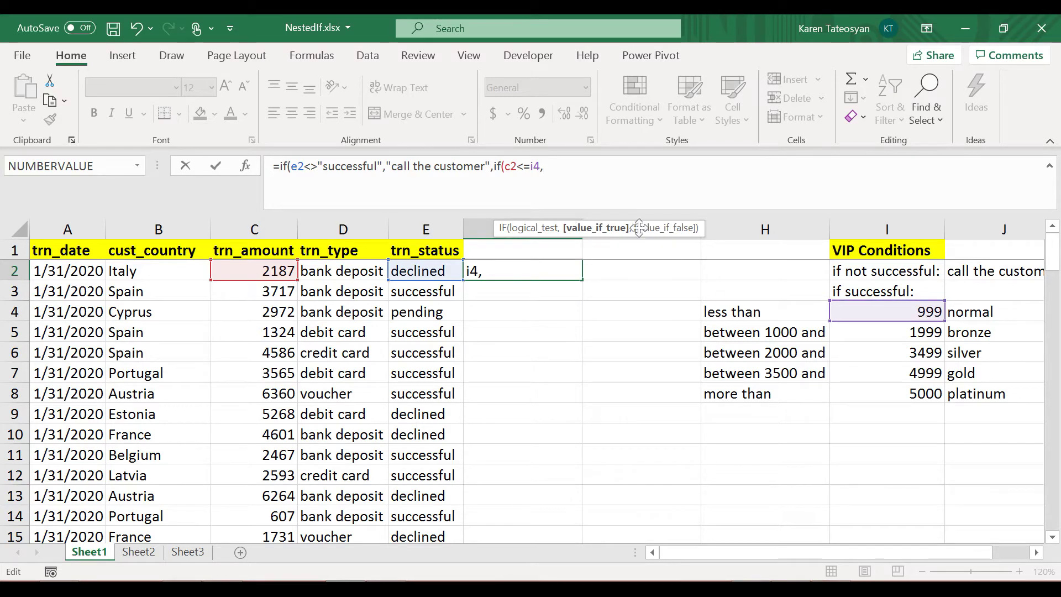
{"action": "type", "text": "j4,"}
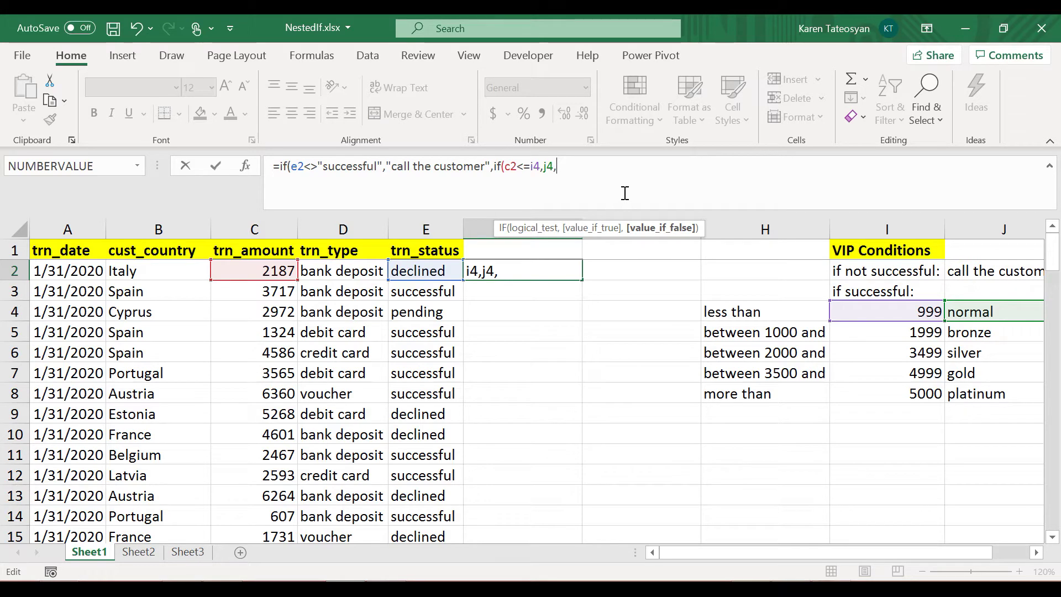
{"action": "type", "text": "if("}
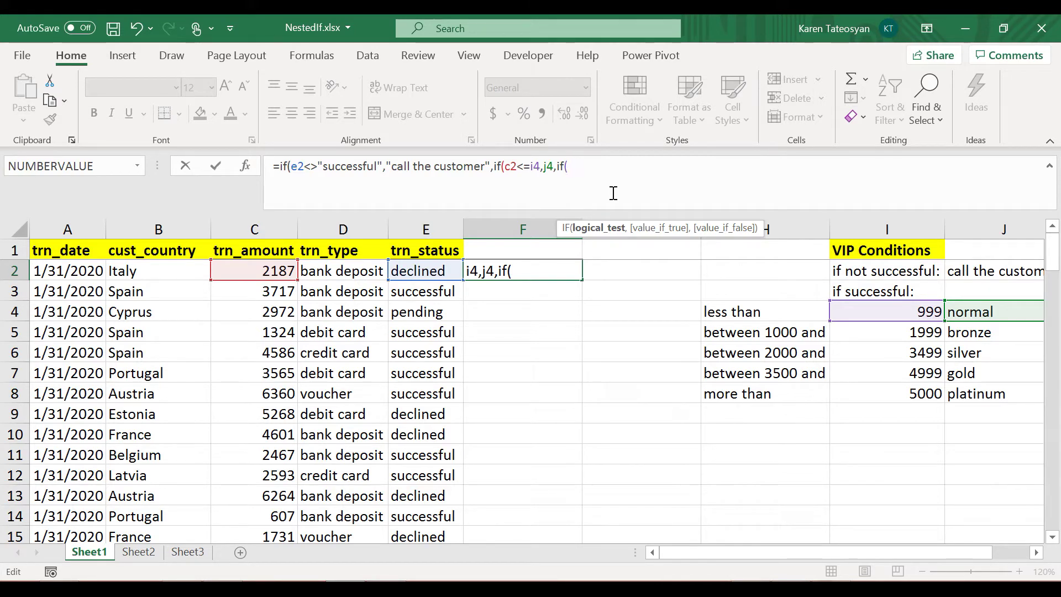
Complete the chain with C2<=I5→J5, I6→J6, I7→J7, else J8, closing all parentheses.
{"action": "type", "text": "c2<="}
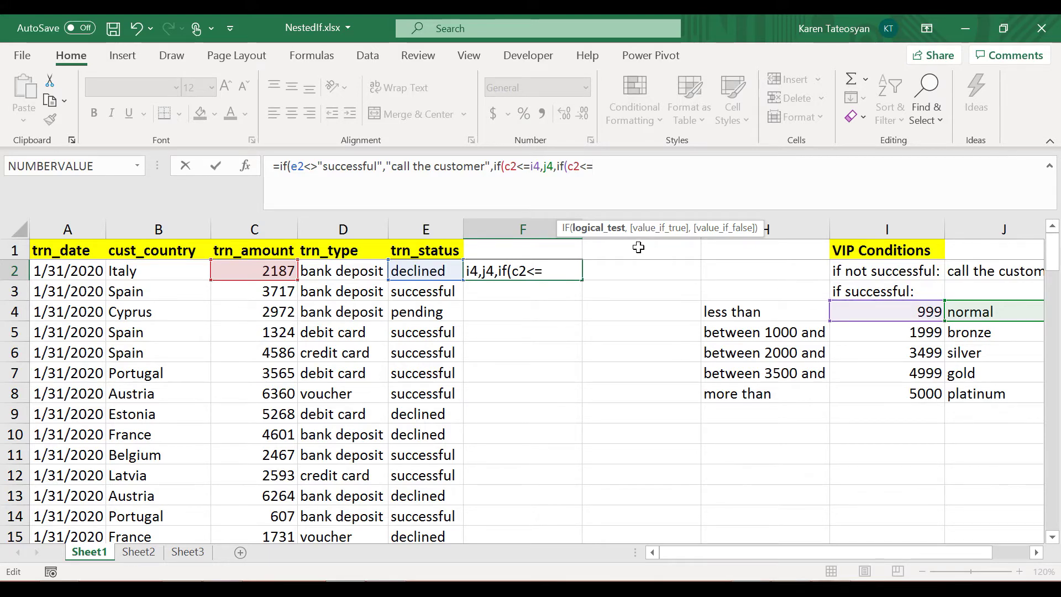
{"action": "type", "text": "i5,"}
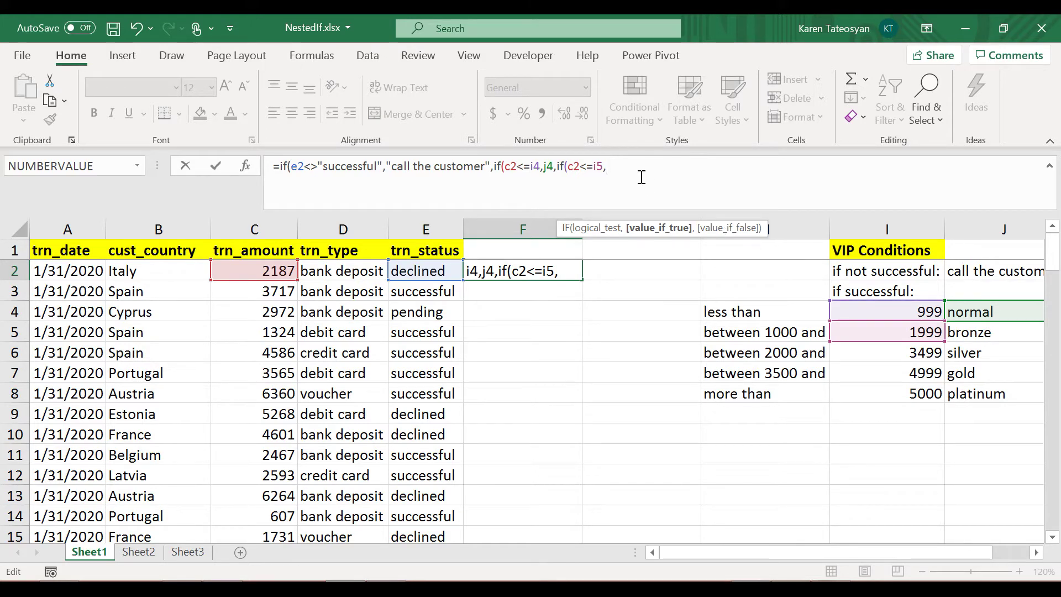
{"action": "type", "text": "j5"}
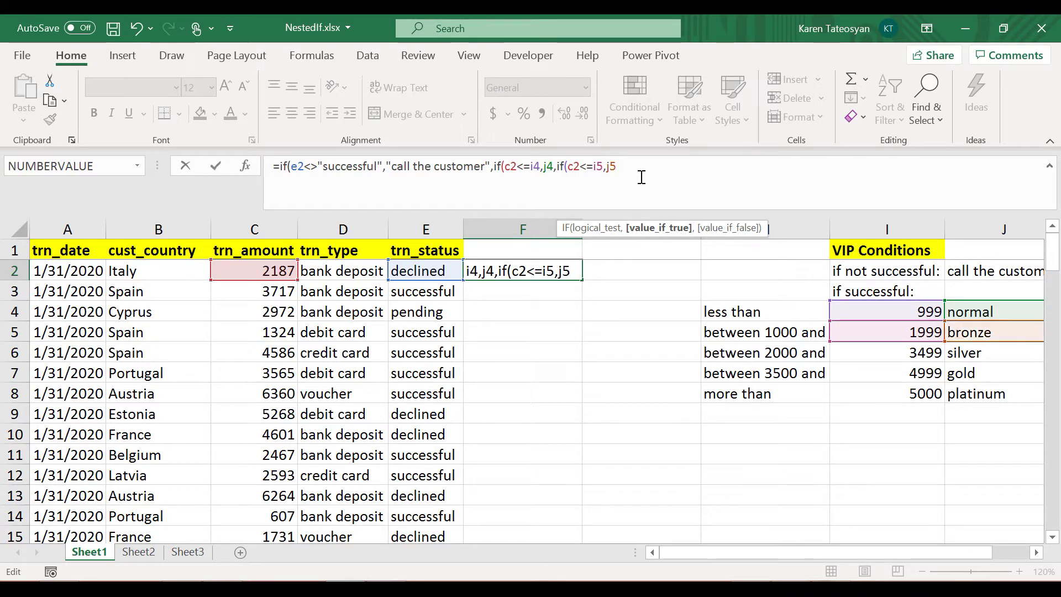
{"action": "type", "text": ","}
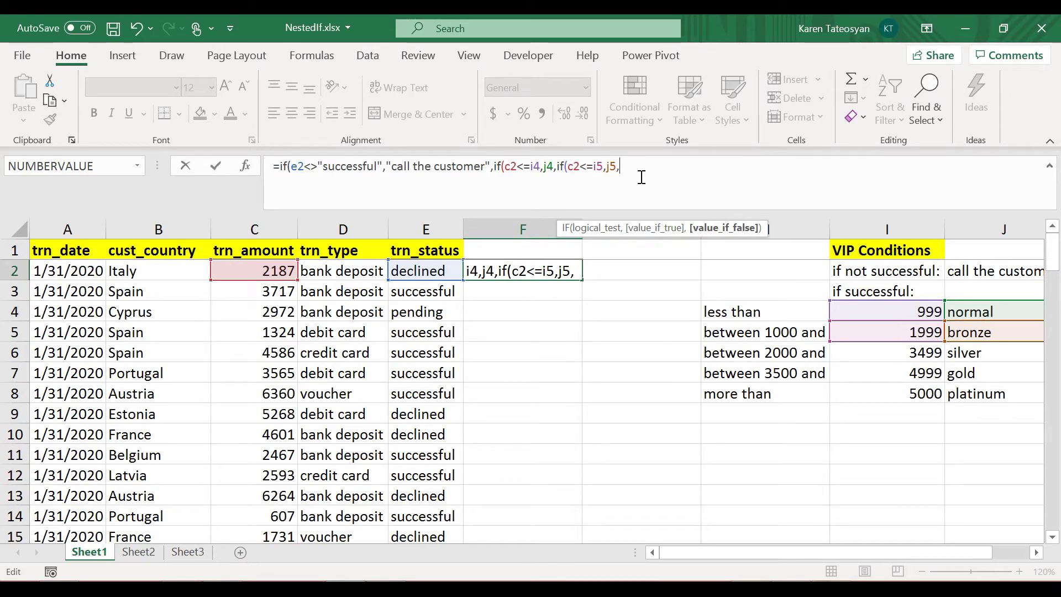
{"action": "type", "text": "if("}
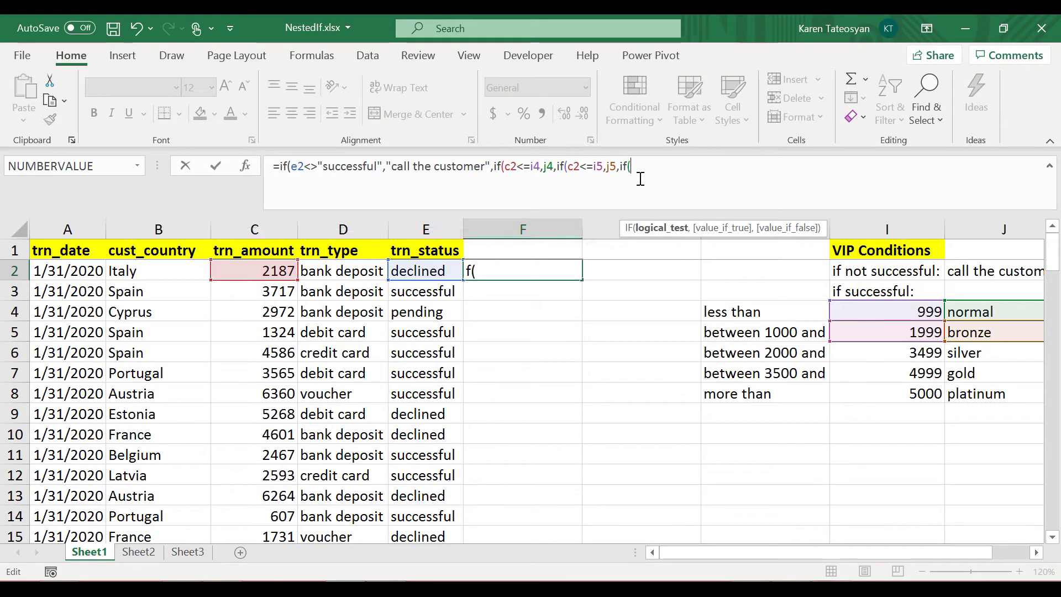
{"action": "type", "text": "c2"}
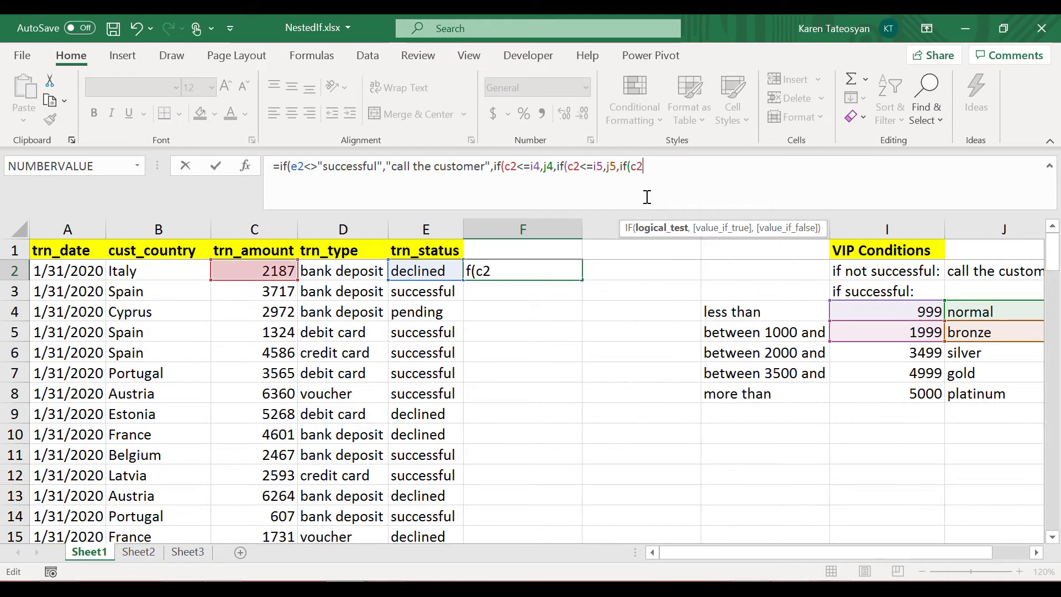
{"action": "type", "text": "<="}
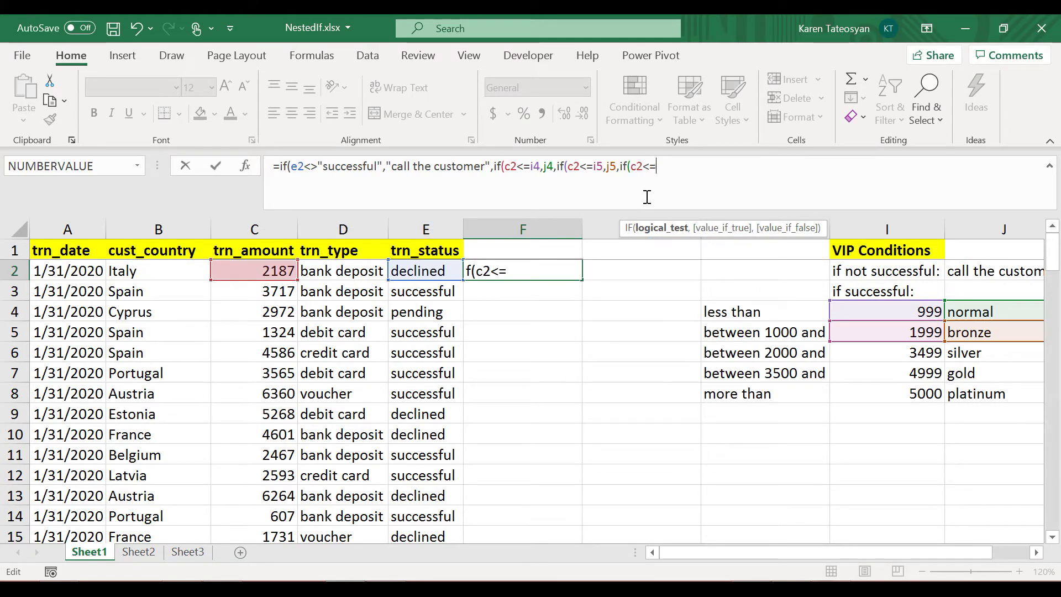
{"action": "type", "text": "i6"}
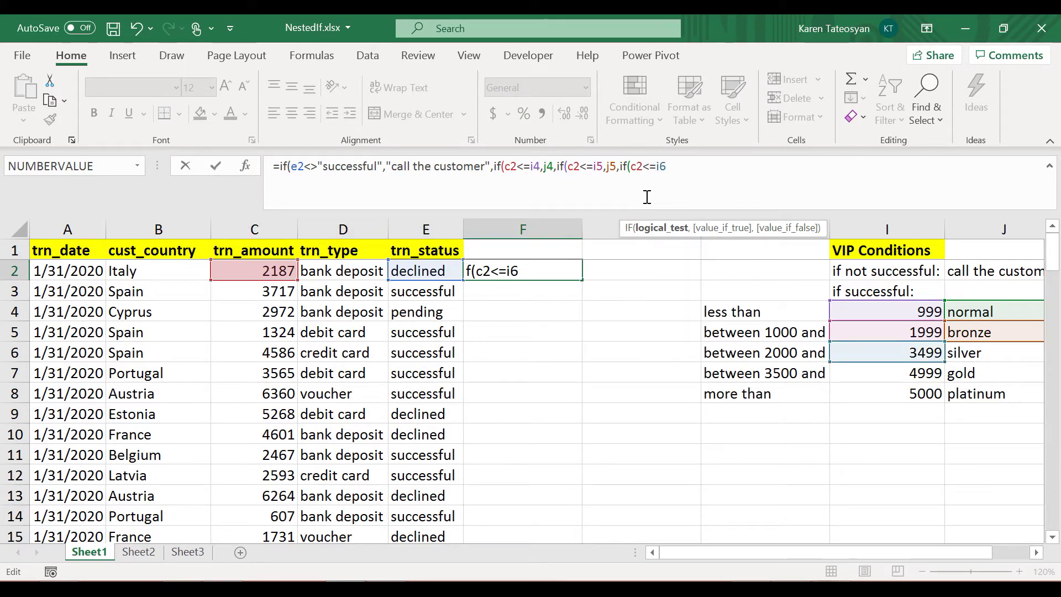
{"action": "type", "text": ","}
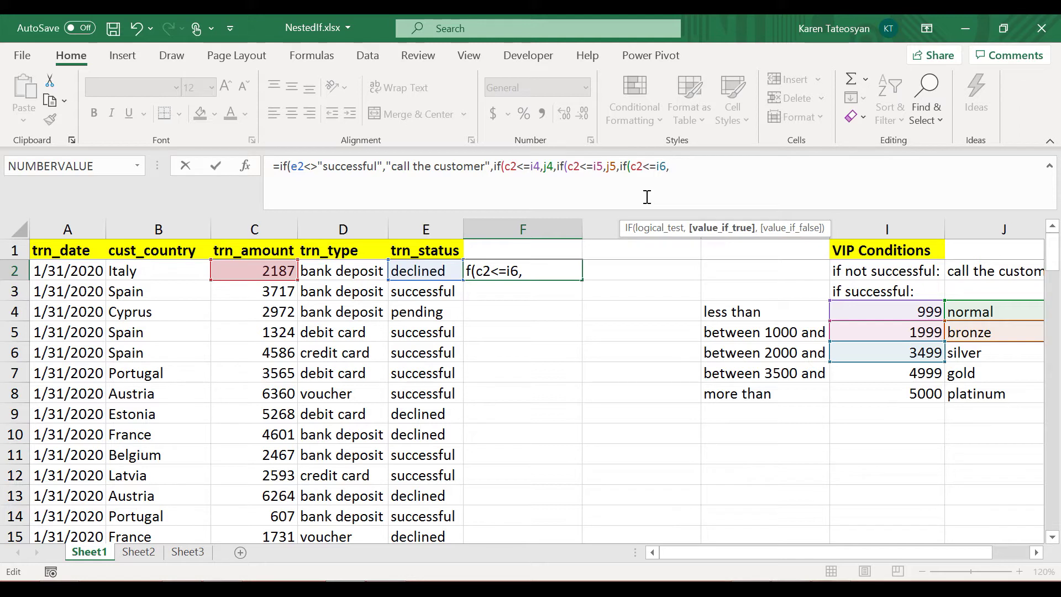
{"action": "type", "text": "j6"}
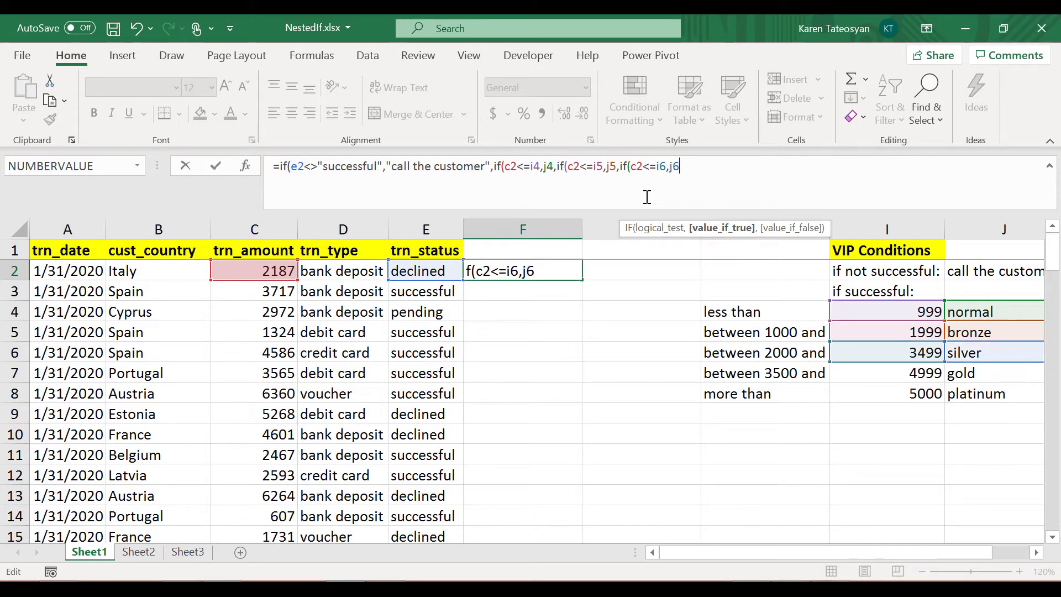
{"action": "type", "text": ","}
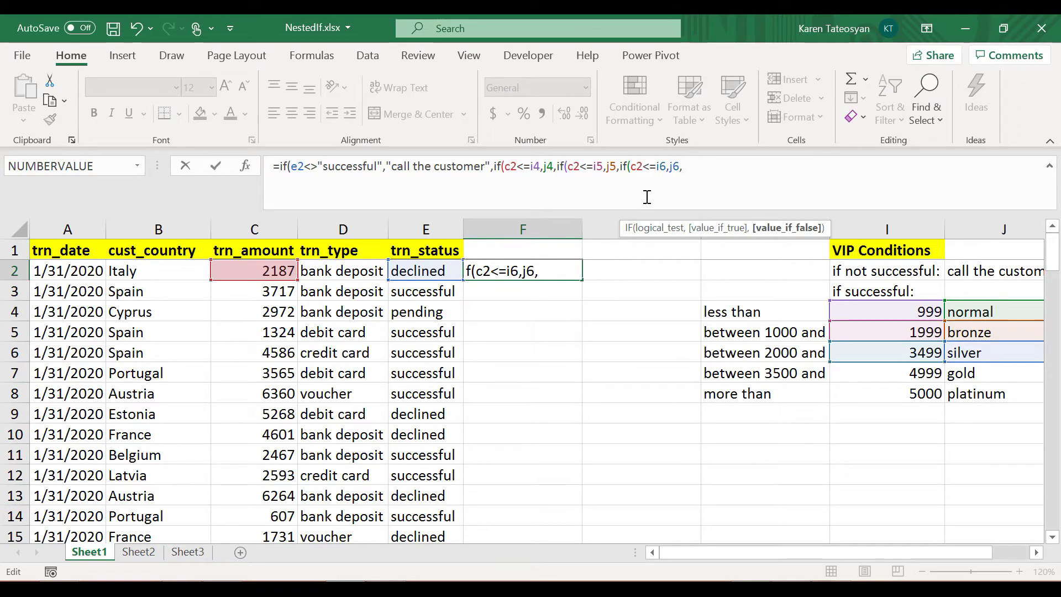
{"action": "type", "text": "if("}
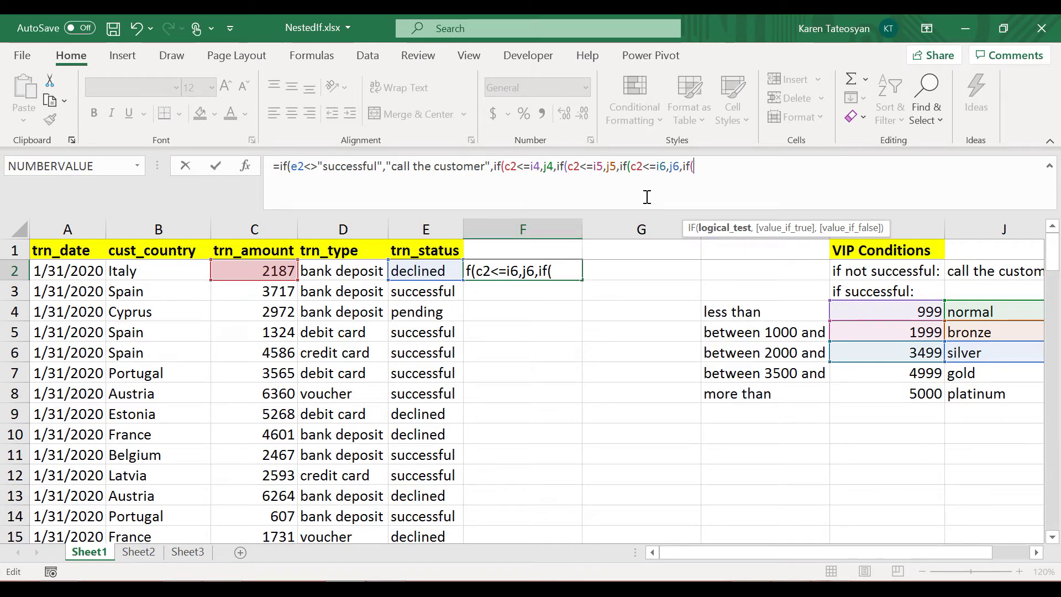
{"action": "type", "text": "c2"}
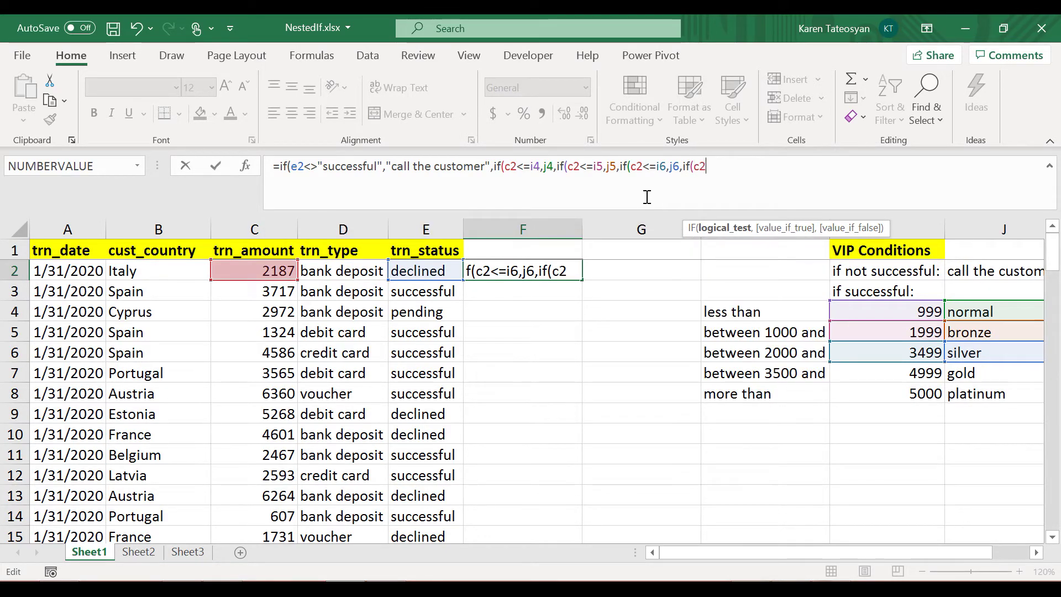
{"action": "type", "text": "<"}
{"action": "type", "text": "="}
{"action": "type", "text": "i"}
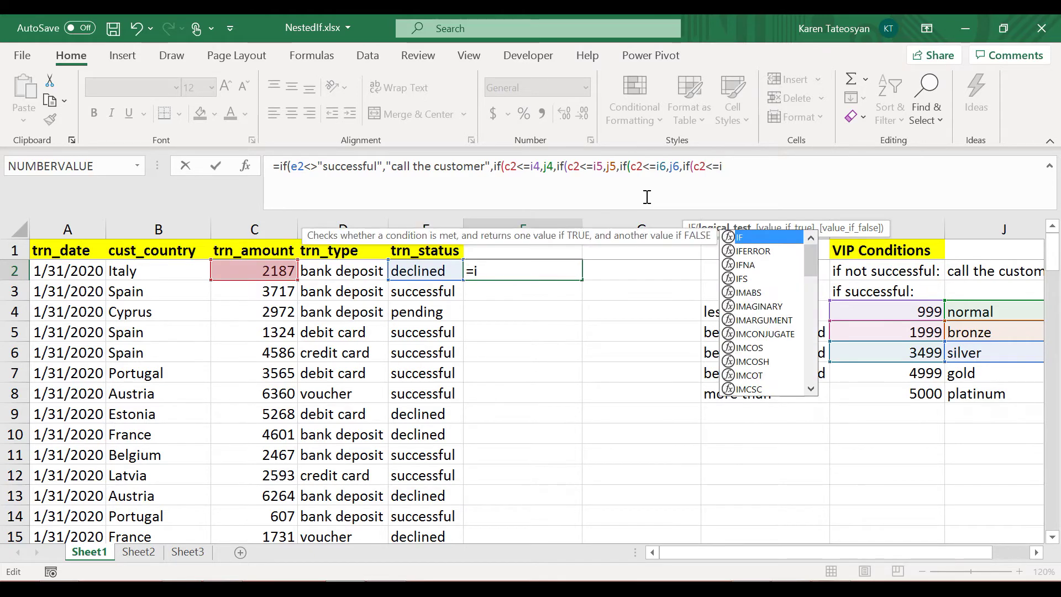
{"action": "type", "text": "7,"}
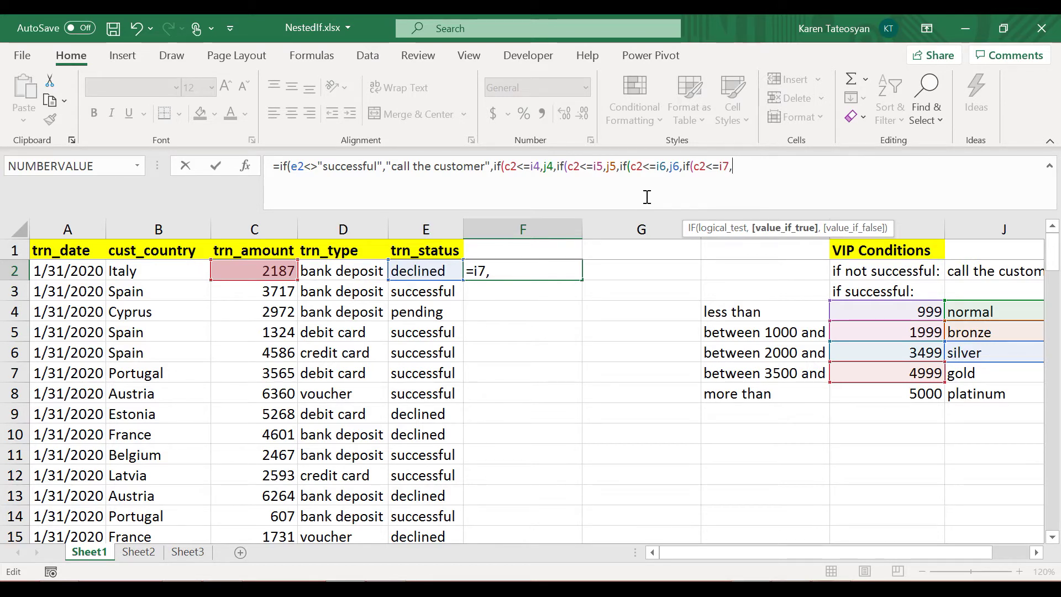
{"action": "type", "text": "j7,"}
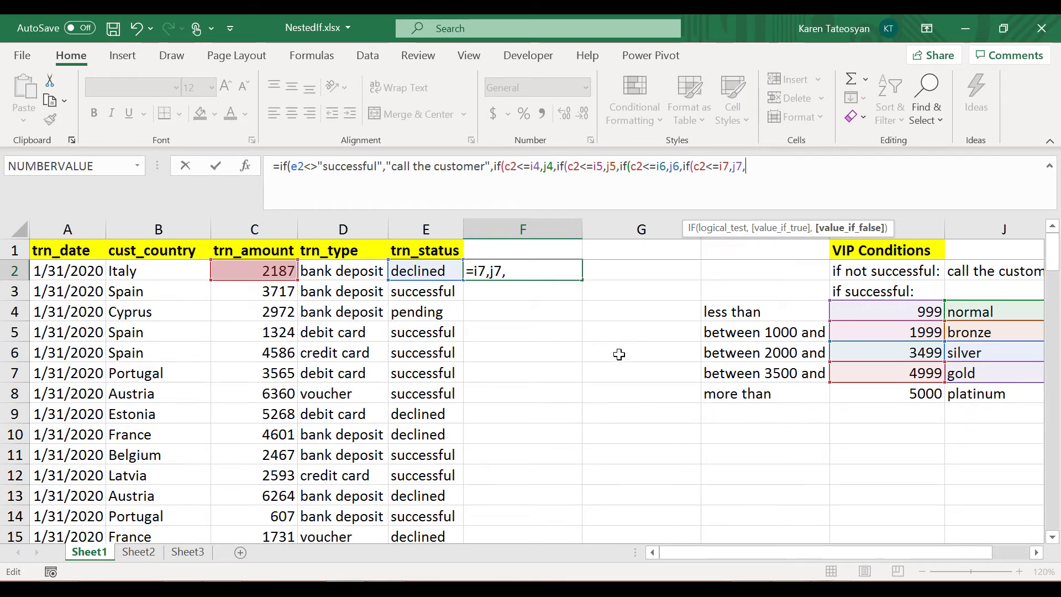
{"action": "type", "text": "j8"}
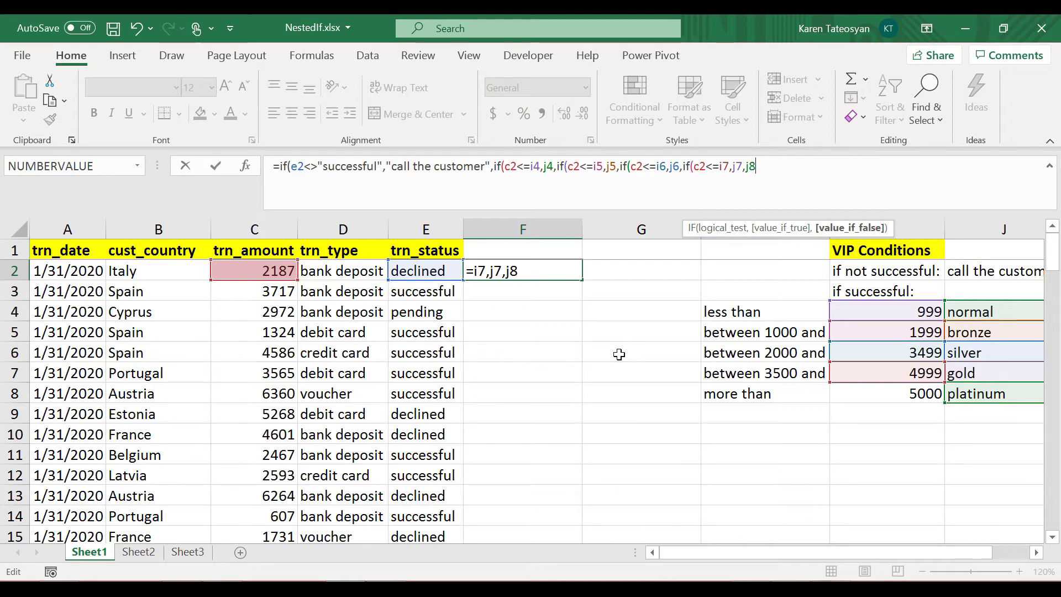
{"action": "type", "text": "))"}
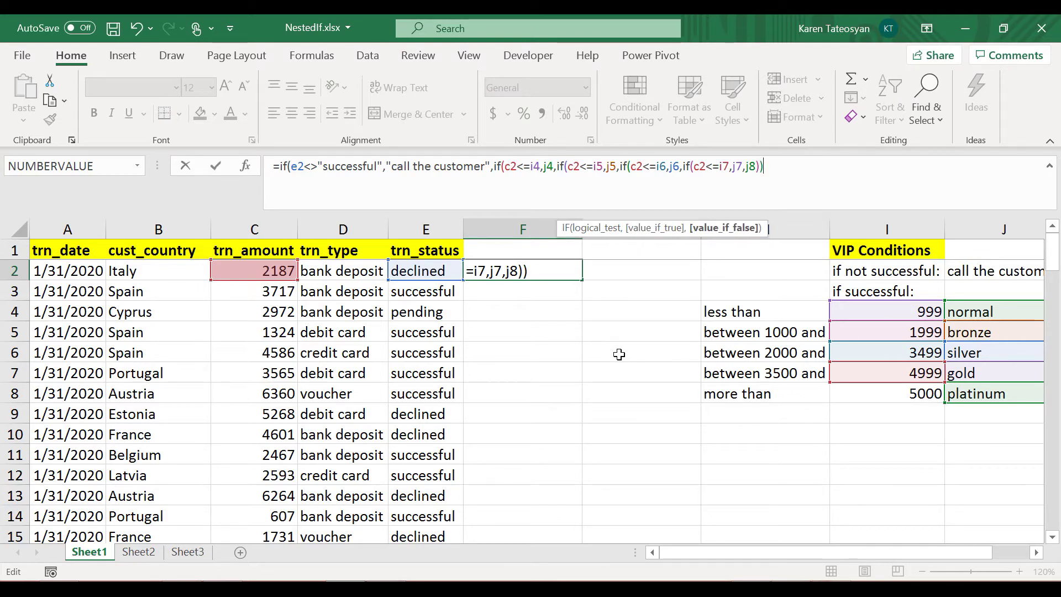
{"action": "type", "text": " )"}
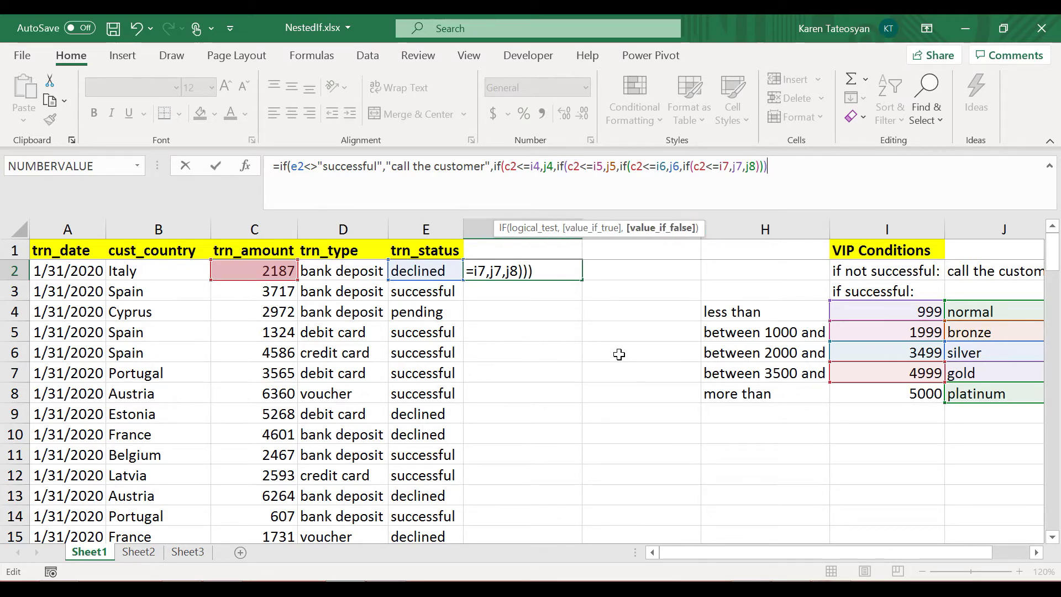
{"action": "type", "text": ")"}
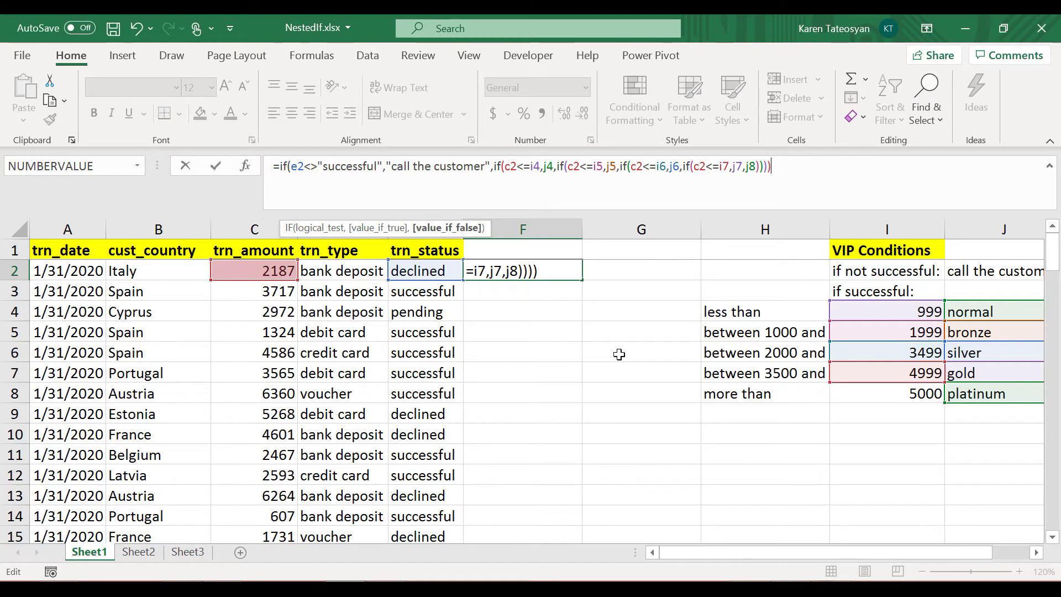
{"action": "type", "text": ")"}
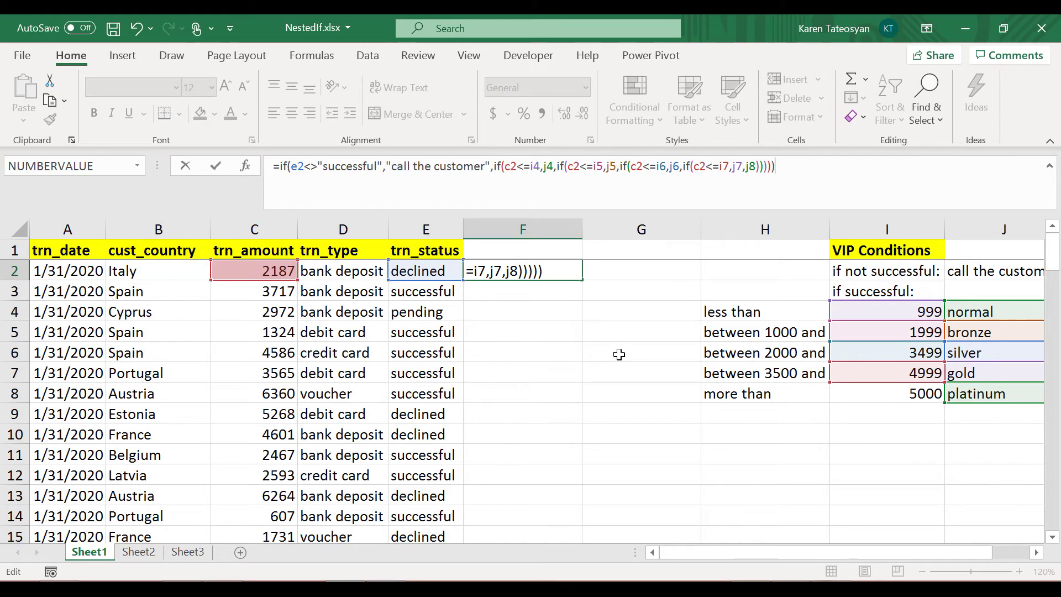
{"action": "key", "text": "Return"}
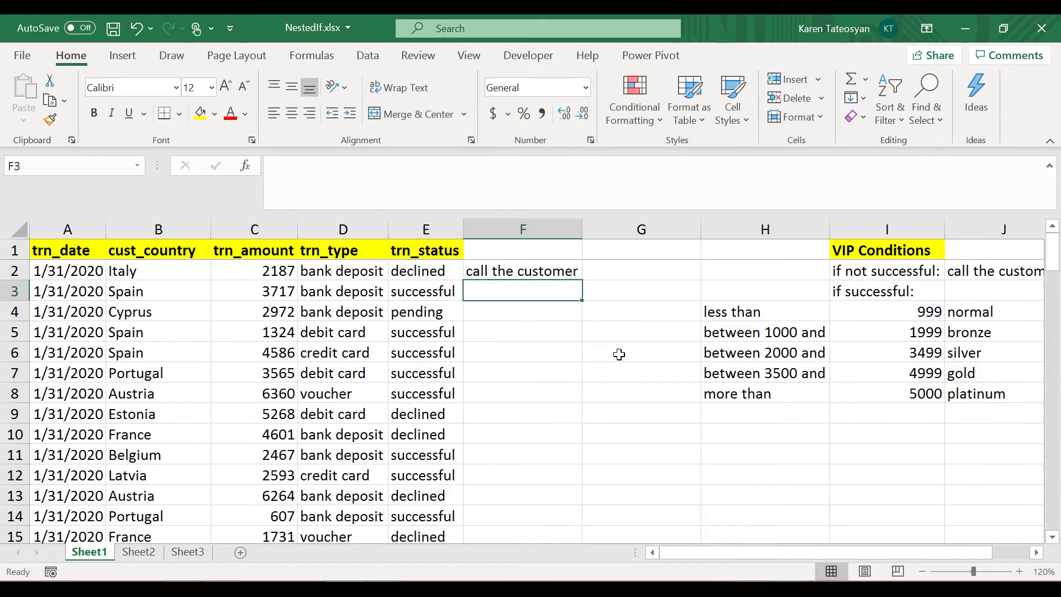
Fill F2's nested IF down column F and compare F2 with F3's shifted references.
{"action": "left_click", "coordinate": [558, 270]}
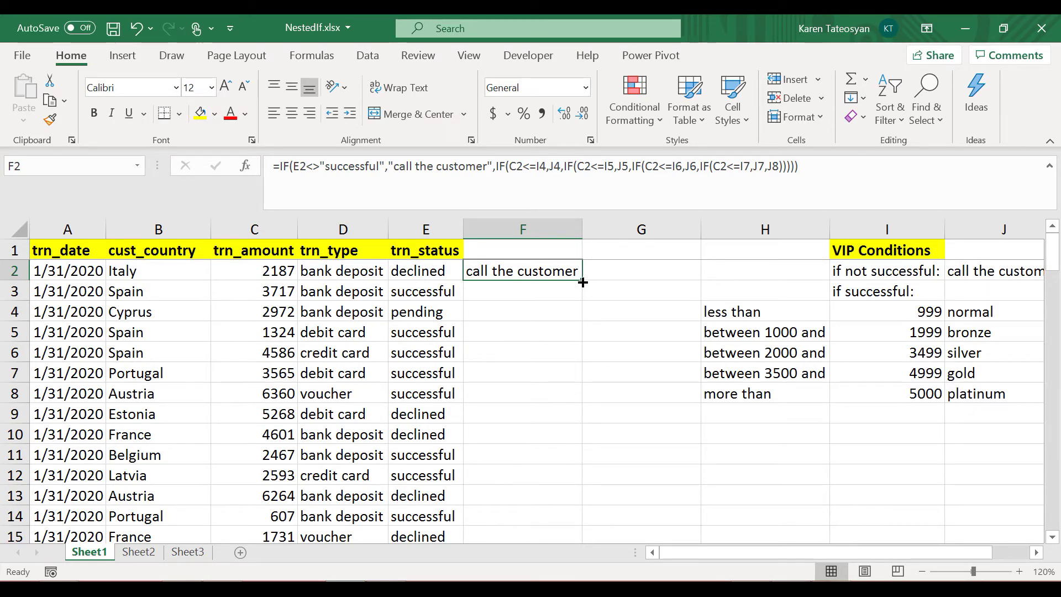
{"action": "double_click", "coordinate": [583, 283]}
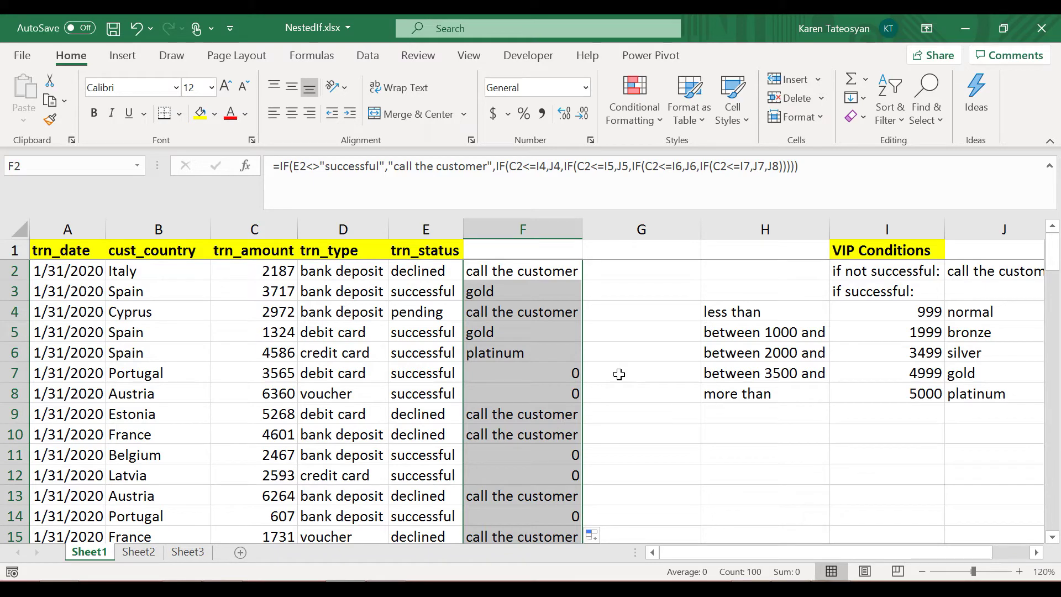
{"action": "left_click", "coordinate": [549, 273]}
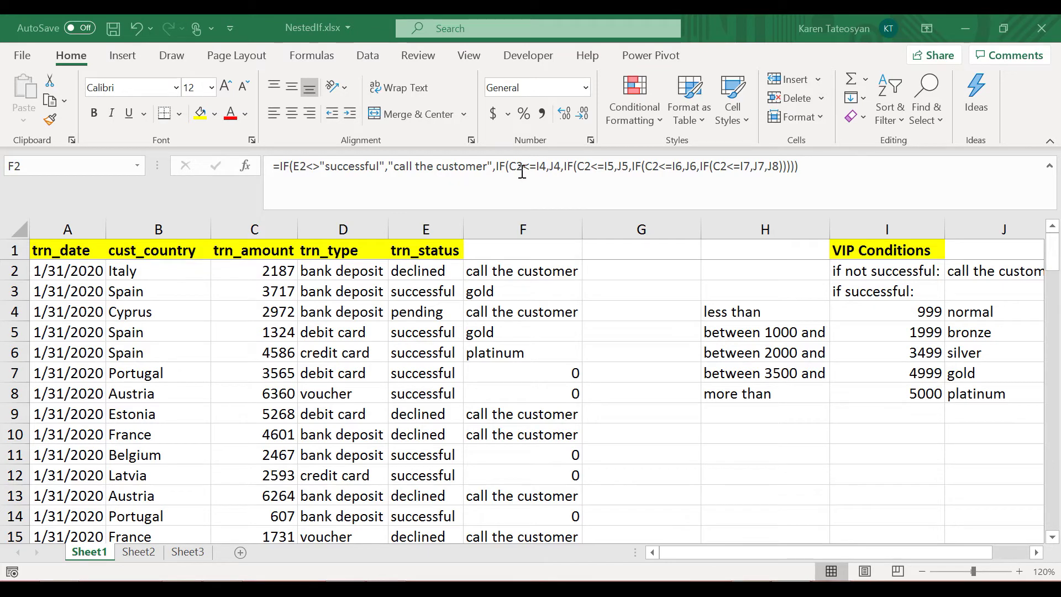
{"action": "left_click", "coordinate": [524, 290]}
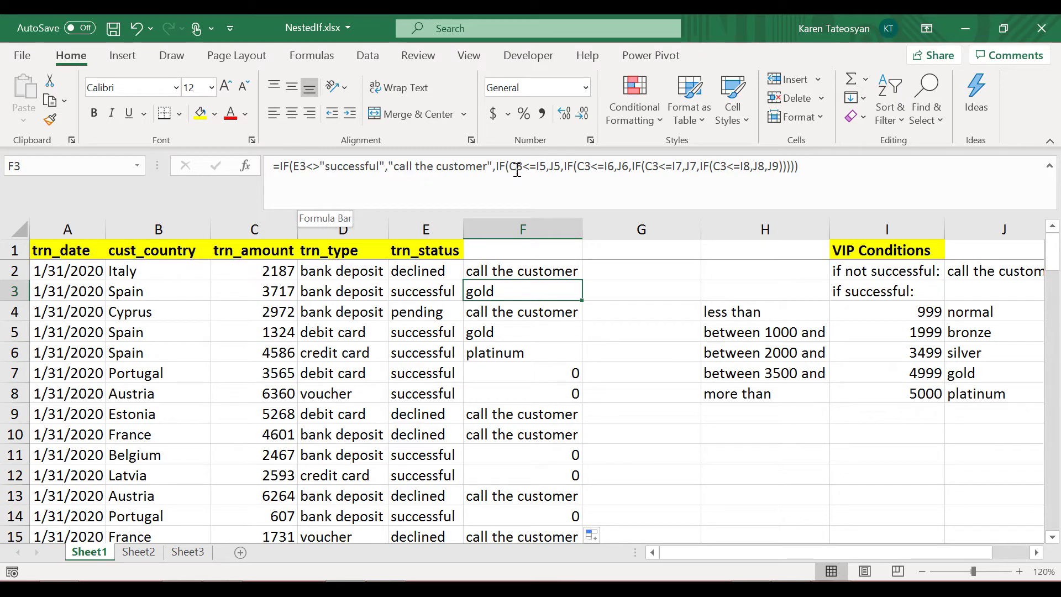
{"action": "left_click", "coordinate": [549, 271]}
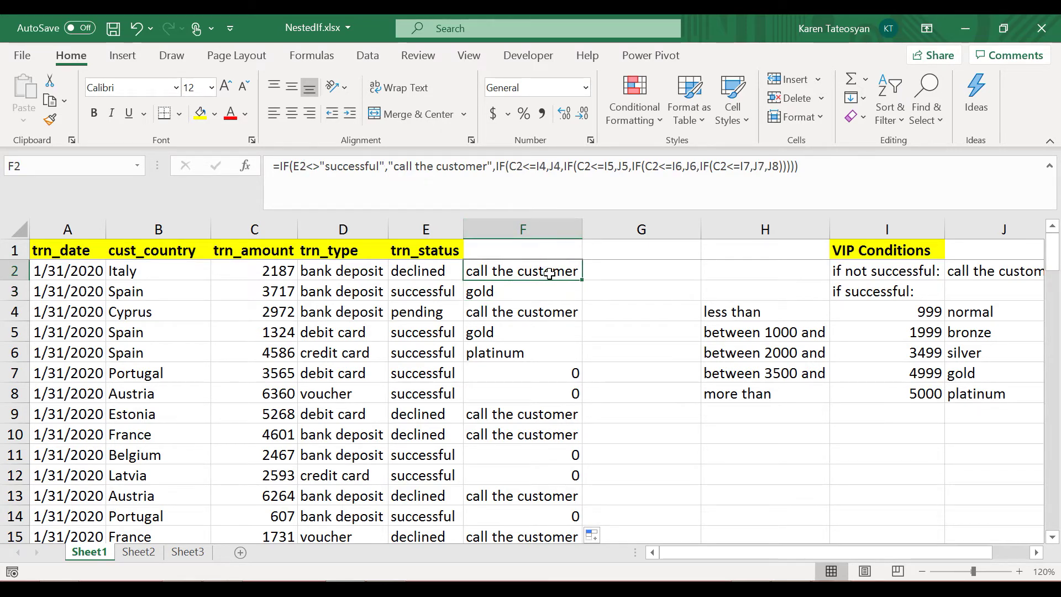
{"action": "key", "text": "Down"}
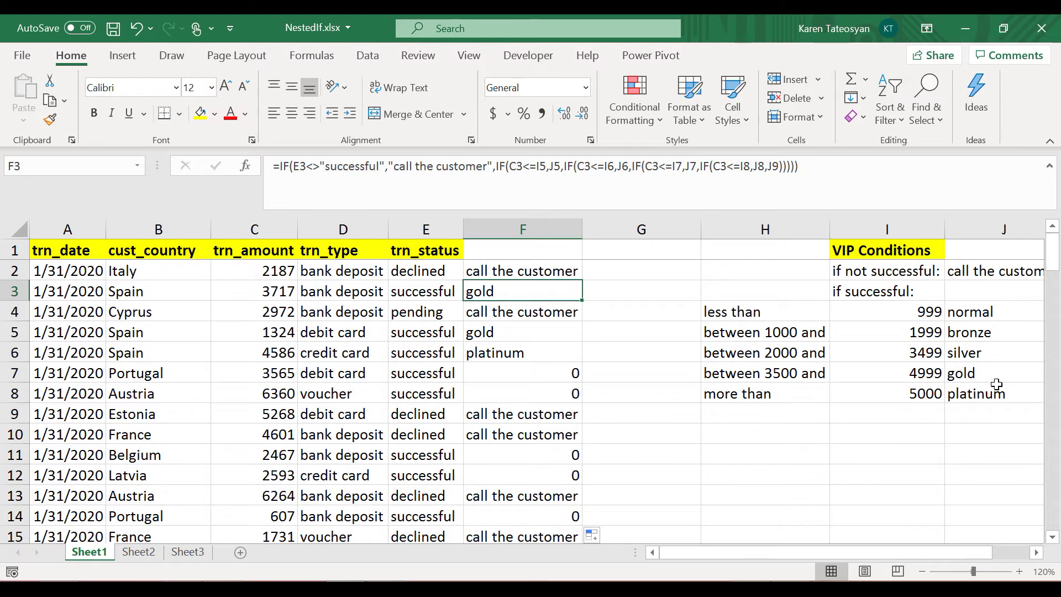
{"action": "left_click", "coordinate": [553, 272]}
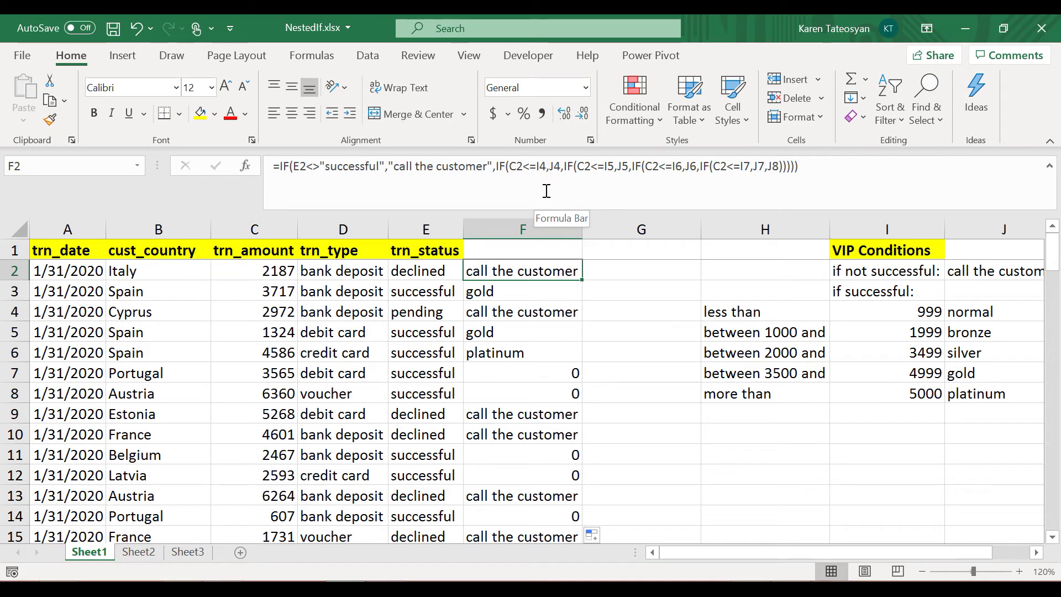
Place the caret on the I4 reference in F2's formula to edit it.
{"action": "left_click", "coordinate": [540, 165]}
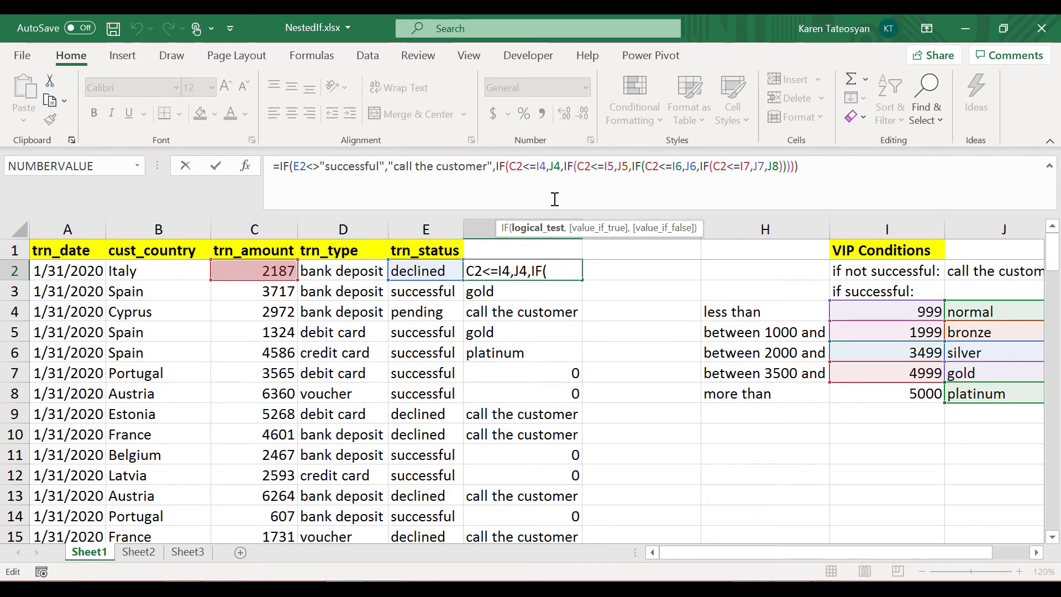
Lock the first references with F4 as $I$4, $J$4, $I$5 and $J$5.
{"action": "key", "text": "F4"}
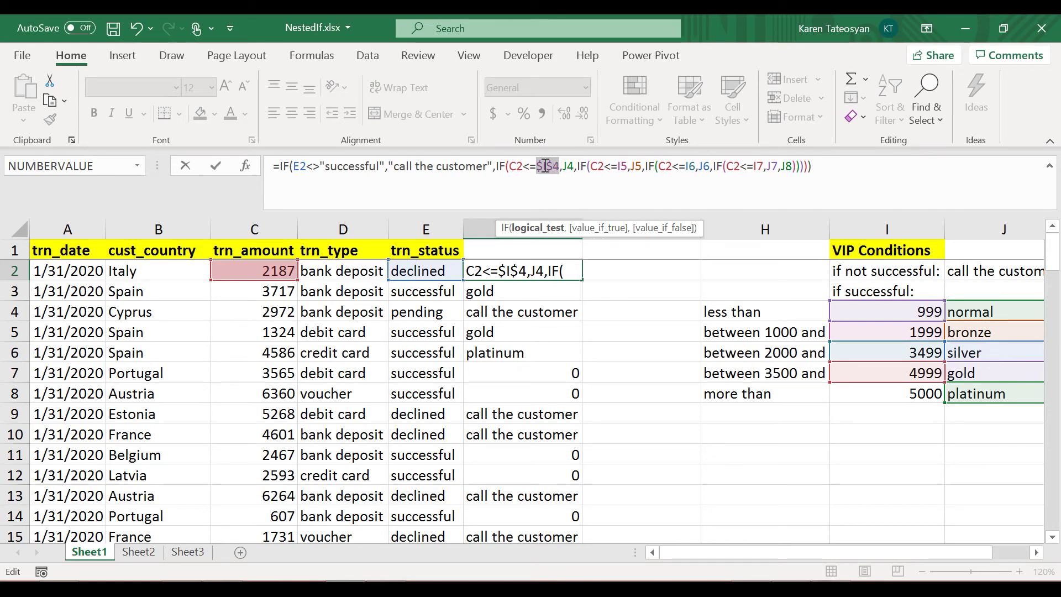
{"action": "left_click_drag", "start_coordinate": [545, 166], "coordinate": [552, 166]}
{"action": "left_click", "coordinate": [569, 167]}
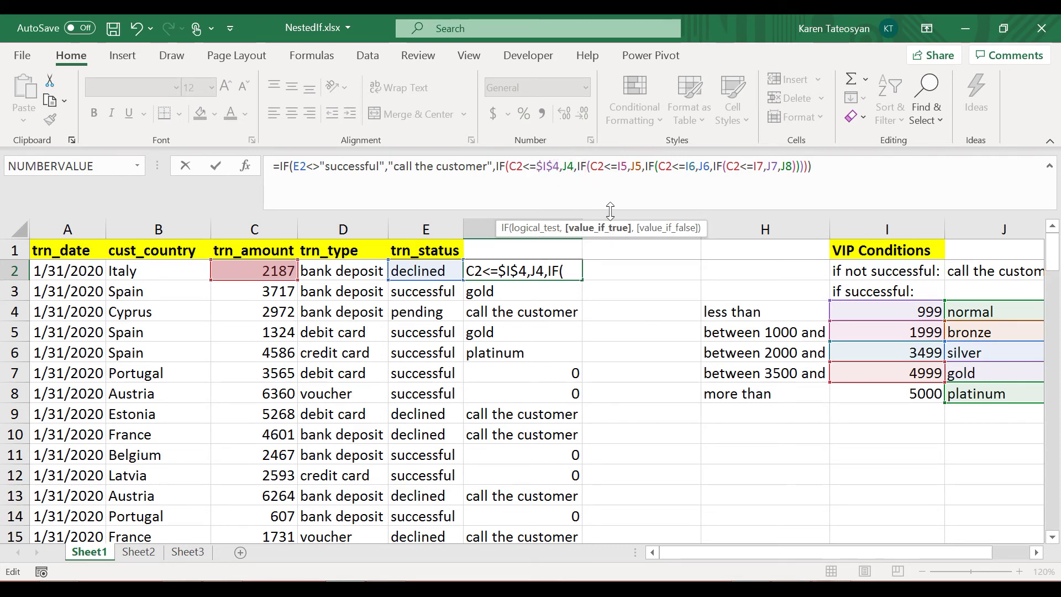
{"action": "key", "text": "F4"}
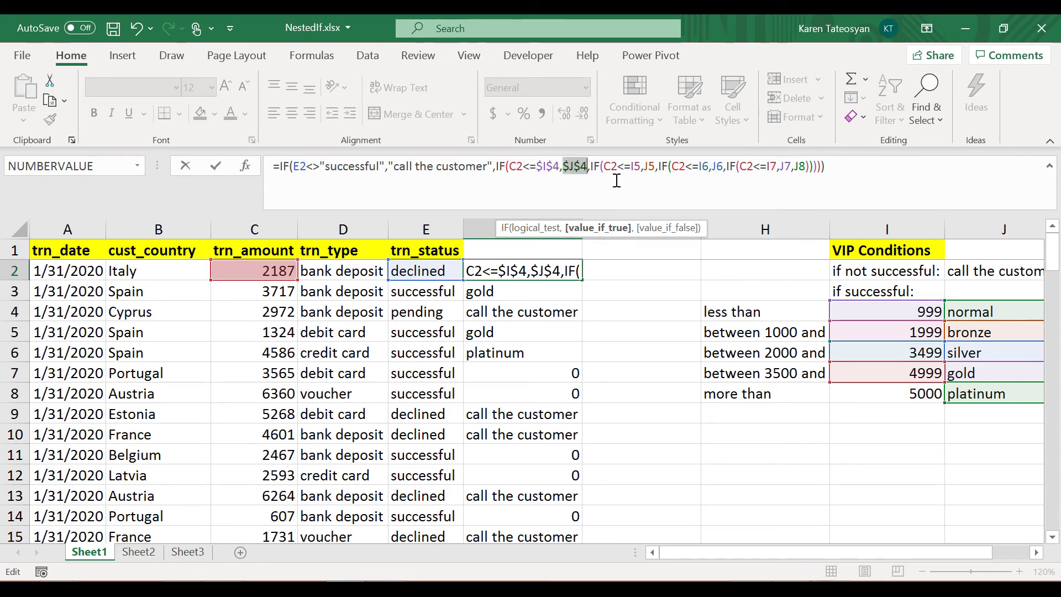
{"action": "left_click", "coordinate": [632, 171]}
{"action": "key", "text": "F4"}
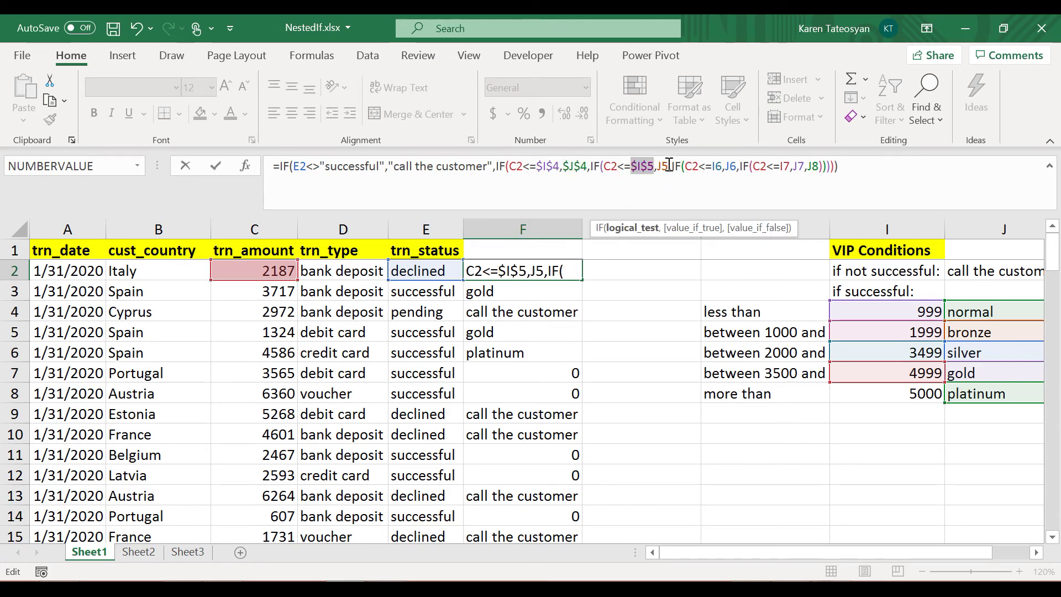
{"action": "double_click", "coordinate": [662, 181]}
{"action": "key", "text": "F4"}
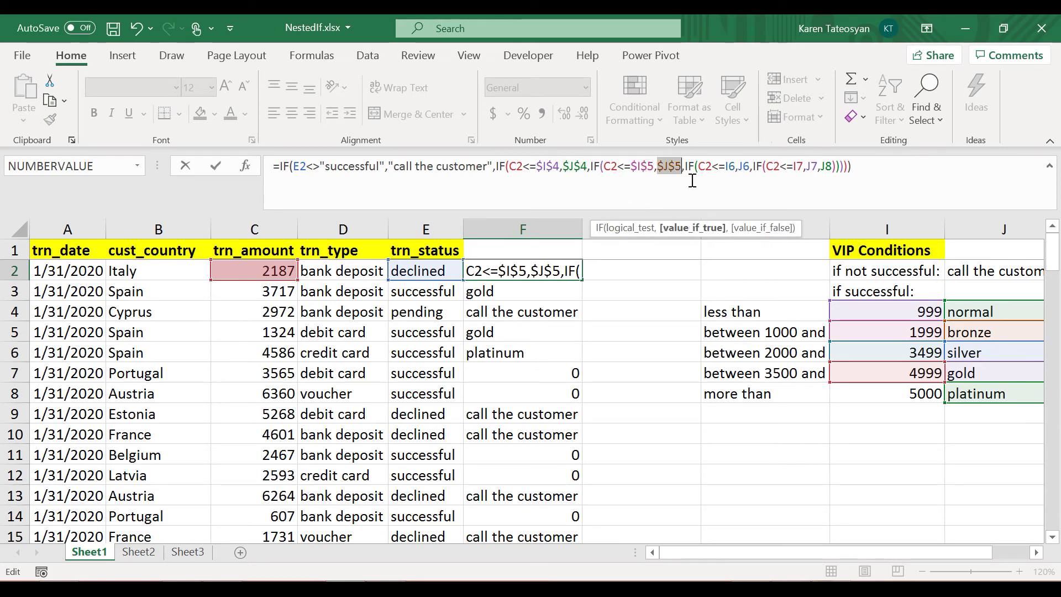
Lock $I$6, $J$6, $I$7, $J$7 and $J$8, then commit F2's corrected formula.
{"action": "left_click", "coordinate": [730, 166]}
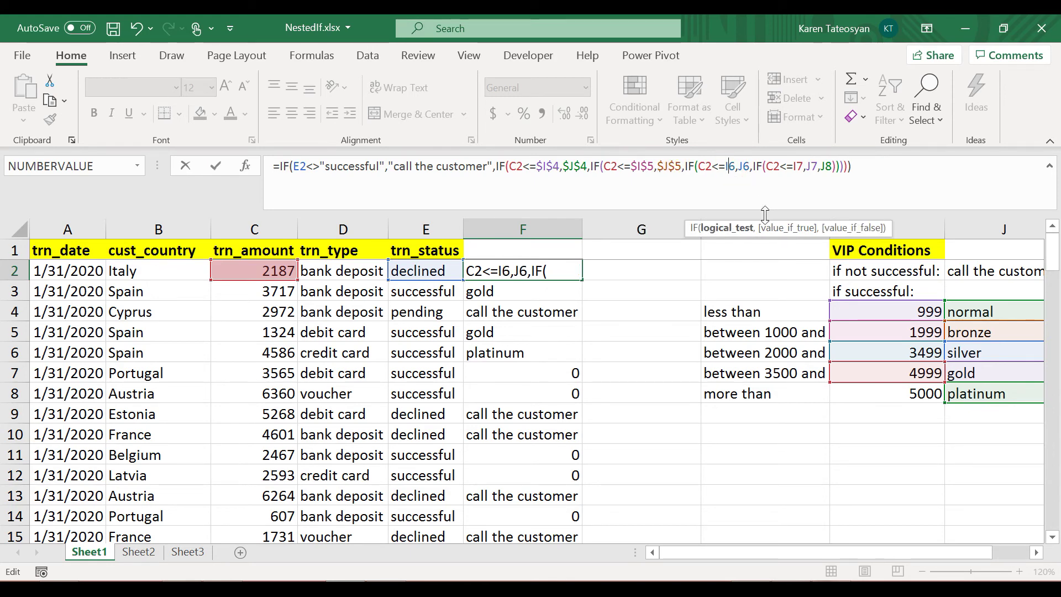
{"action": "key", "text": "F4"}
{"action": "double_click", "coordinate": [763, 166]}
{"action": "key", "text": "F4"}
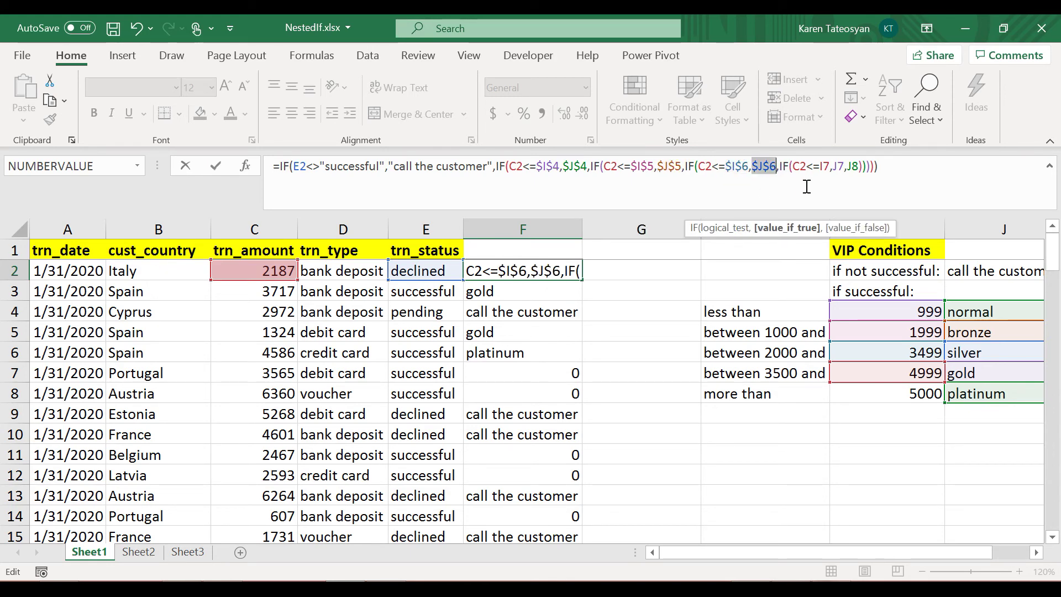
{"action": "left_click", "coordinate": [823, 166]}
{"action": "key", "text": "F4"}
{"action": "double_click", "coordinate": [857, 166]}
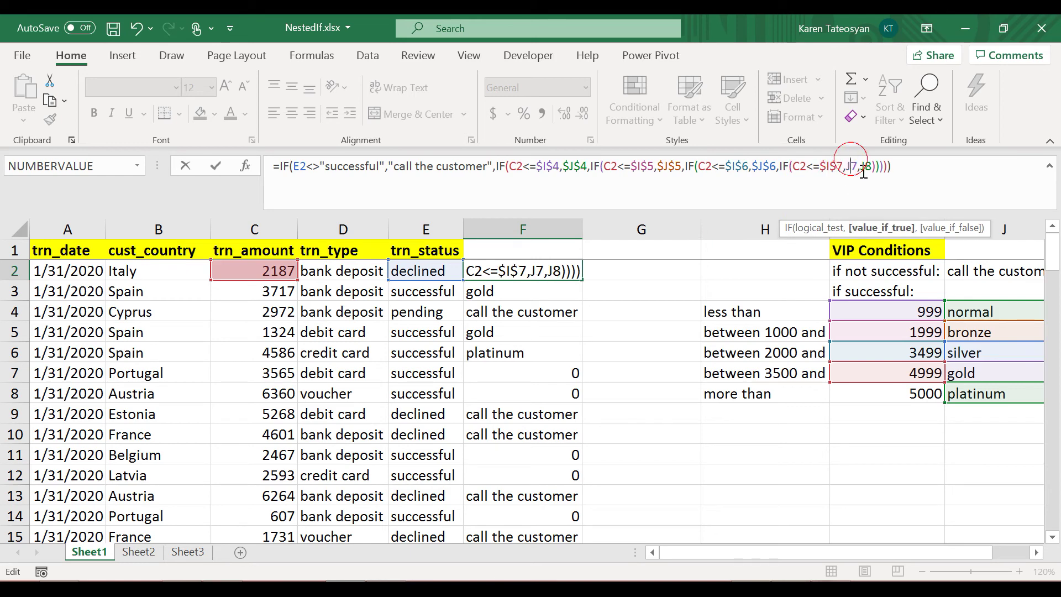
{"action": "key", "text": "F4"}
{"action": "double_click", "coordinate": [879, 171]}
{"action": "key", "text": "F4"}
{"action": "left_click", "coordinate": [934, 167]}
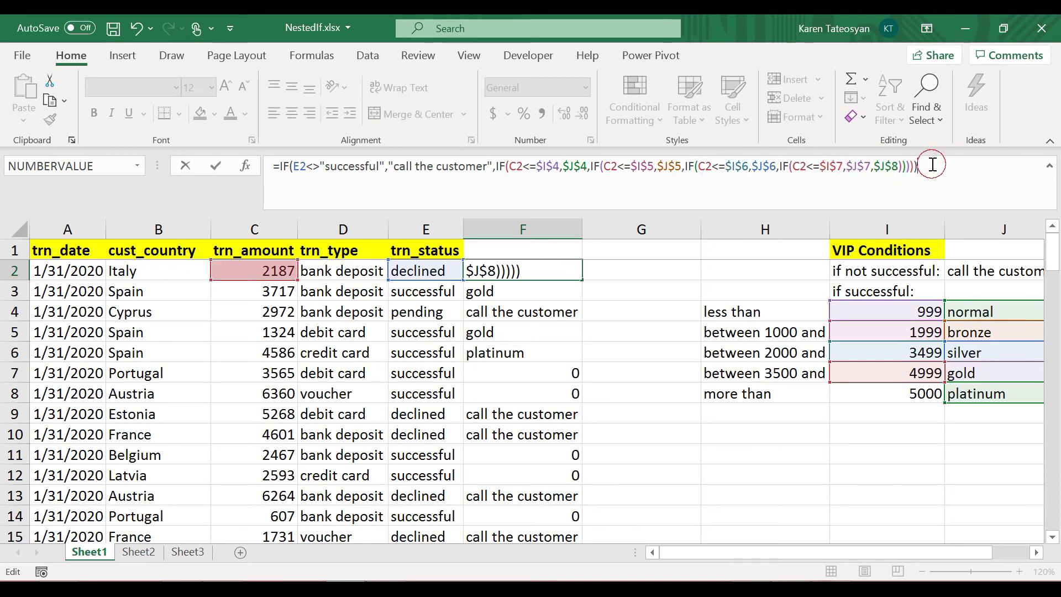
{"action": "key", "text": "Return"}
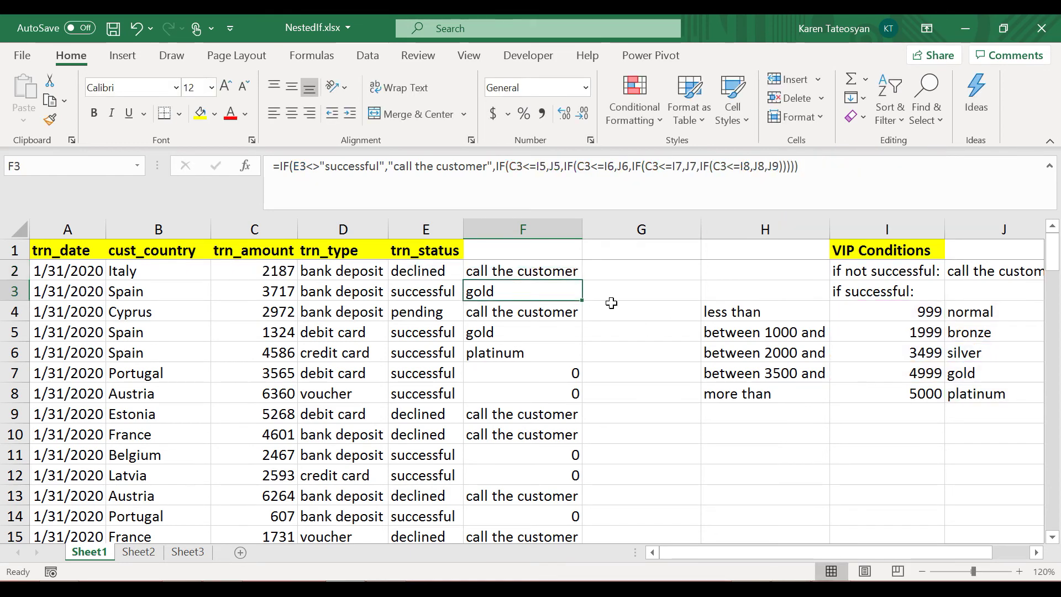
Refill column F from F2 with the corrected absolute-reference formula.
{"action": "left_click", "coordinate": [569, 275]}
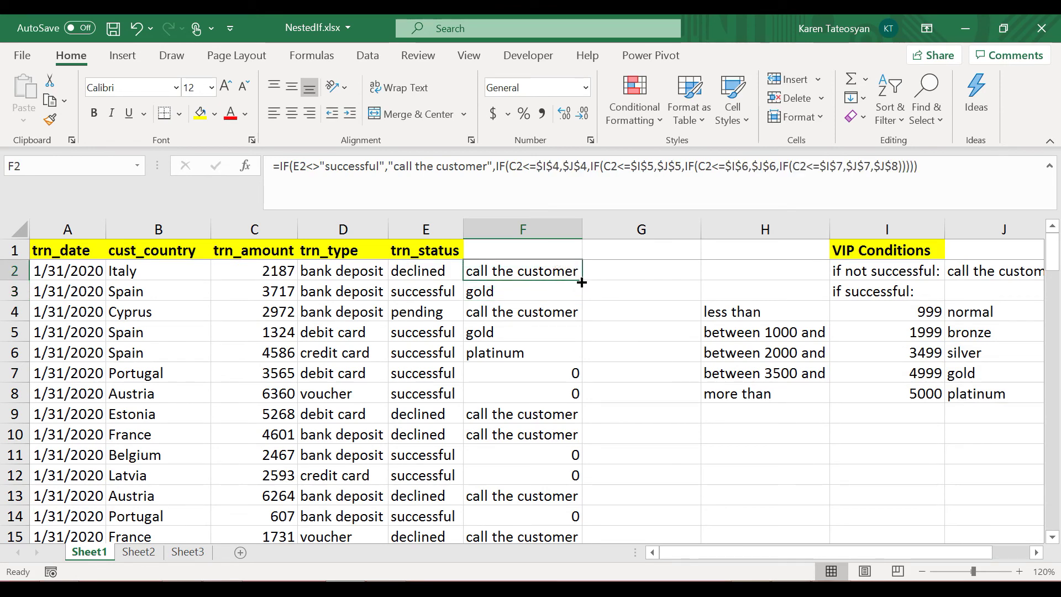
{"action": "double_click", "coordinate": [583, 281]}
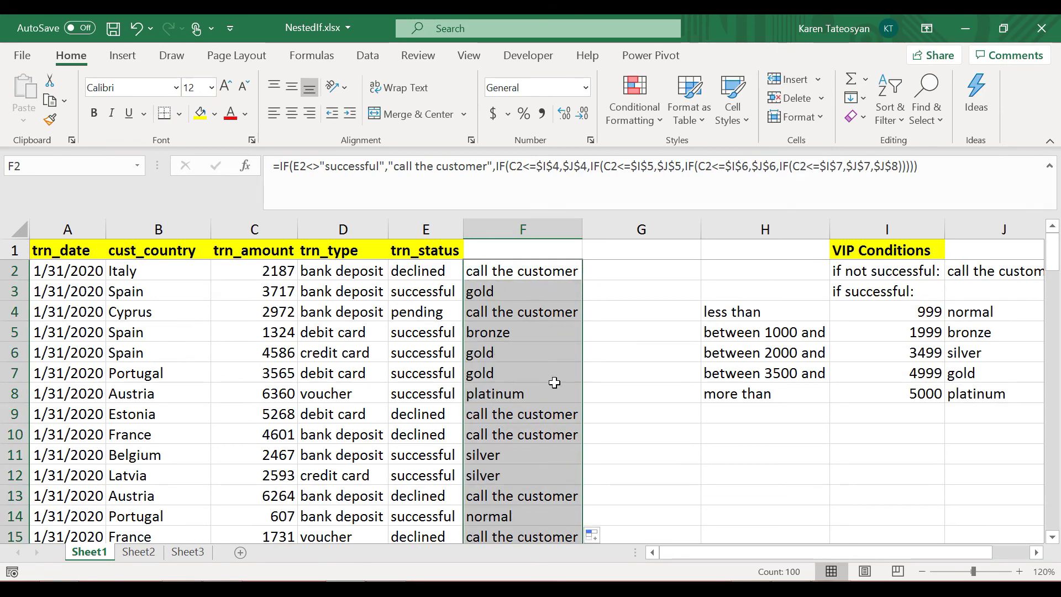
{"action": "scroll", "coordinate": [555, 385], "scroll_direction": "down", "scroll_amount": 15}
{"action": "scroll", "coordinate": [554, 387], "scroll_direction": "down", "scroll_amount": 18}
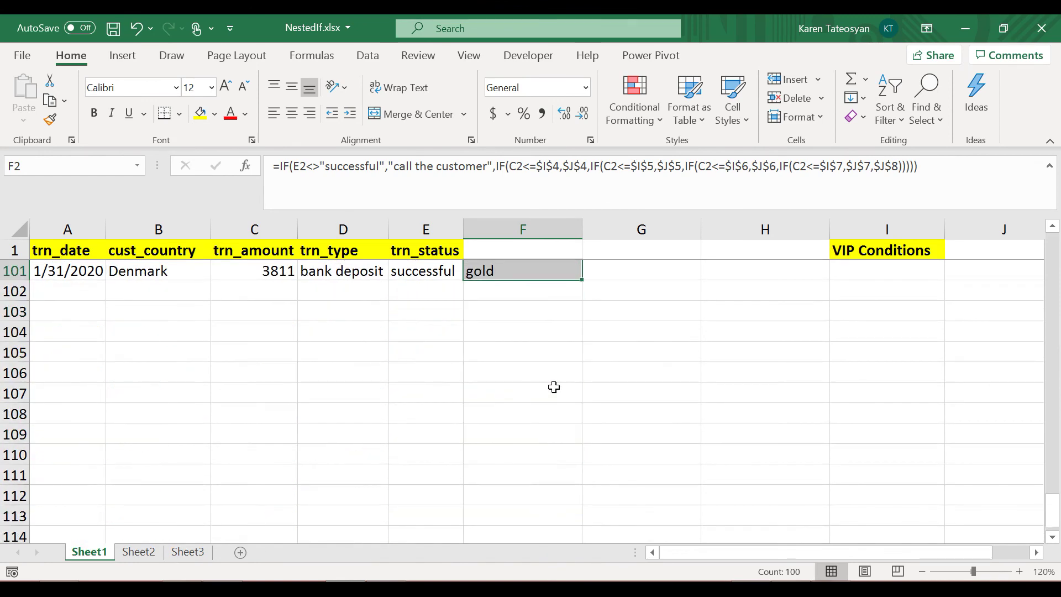
{"action": "scroll", "coordinate": [555, 387], "scroll_direction": "up", "scroll_amount": 16}
{"action": "scroll", "coordinate": [554, 387], "scroll_direction": "up", "scroll_amount": 17}
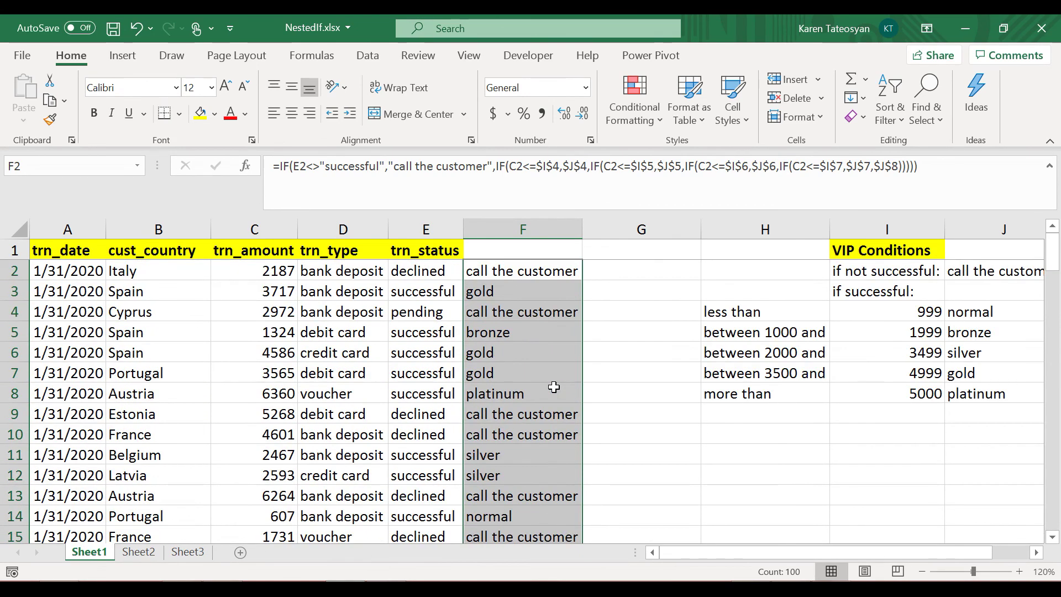
Verify results: gold in F7, platinum in F8 for 6360 successful, F10 against I7's 4999, silver in F11.
{"action": "left_click", "coordinate": [554, 374]}
{"action": "left_click", "coordinate": [551, 393]}
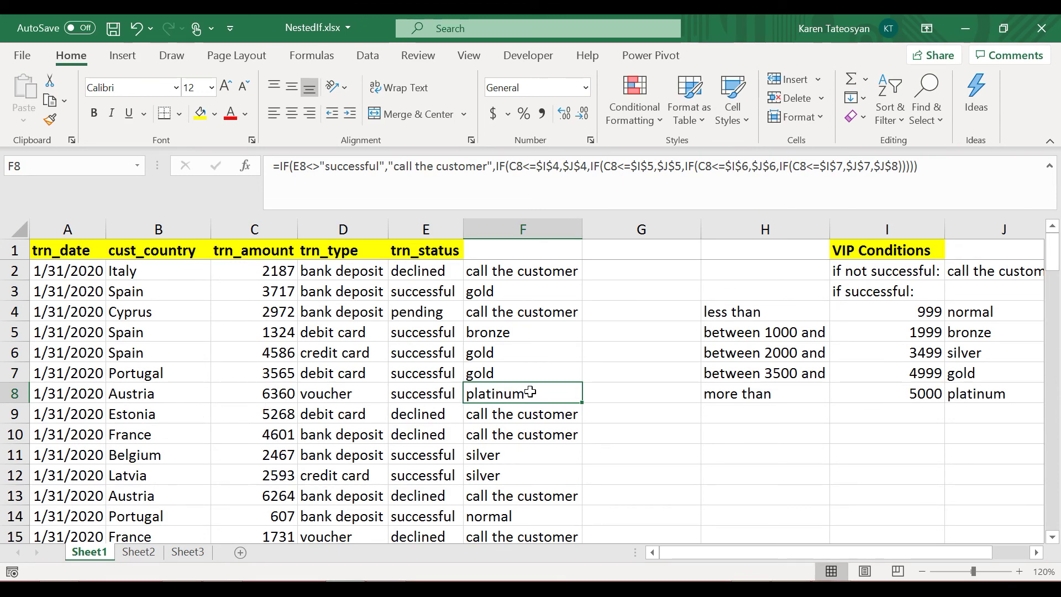
{"action": "left_click", "coordinate": [271, 393]}
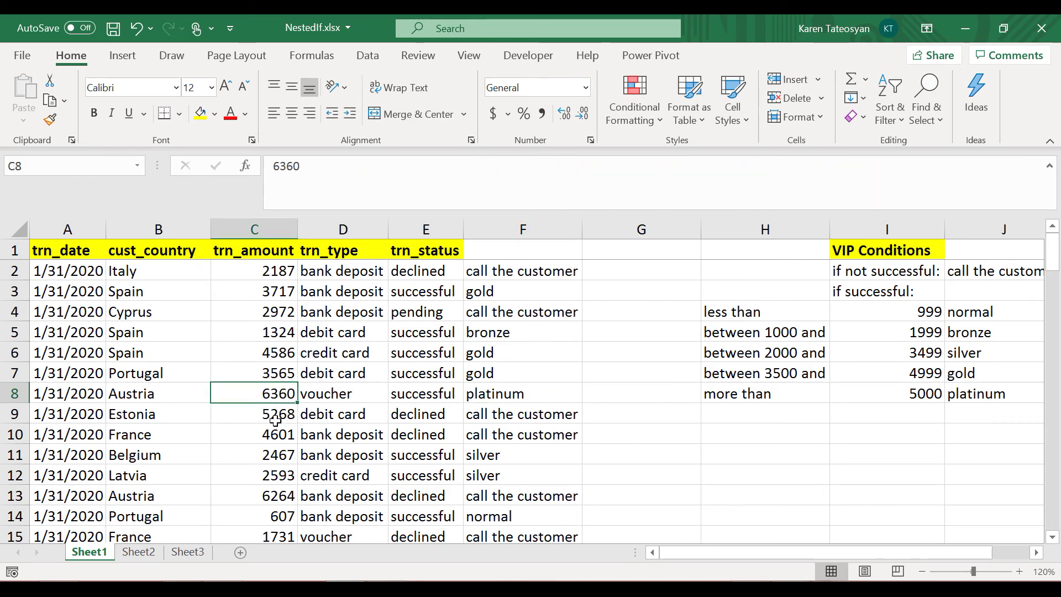
{"action": "left_click", "coordinate": [409, 399]}
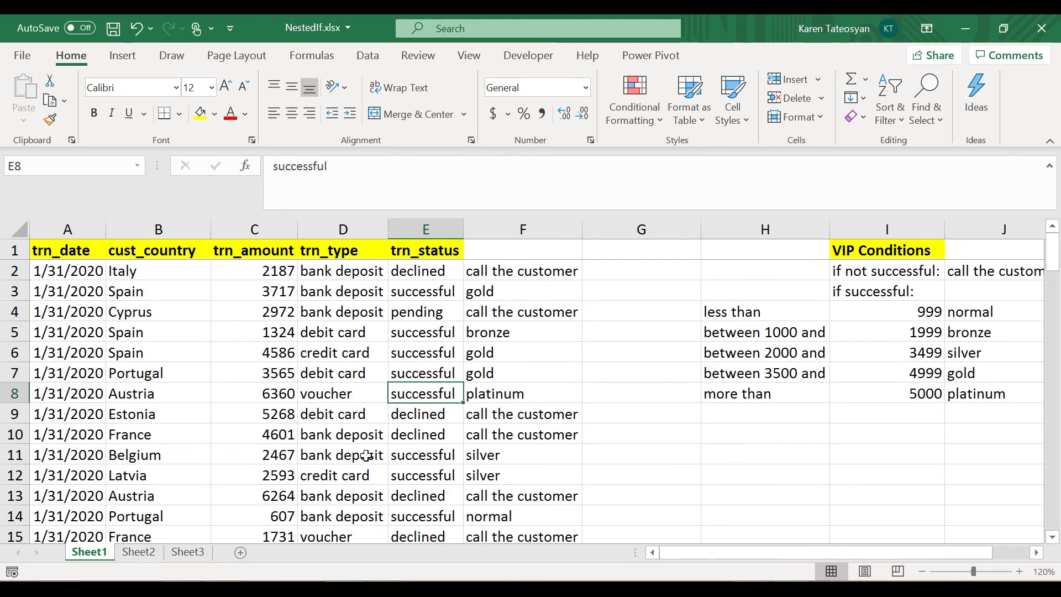
{"action": "left_click", "coordinate": [561, 434]}
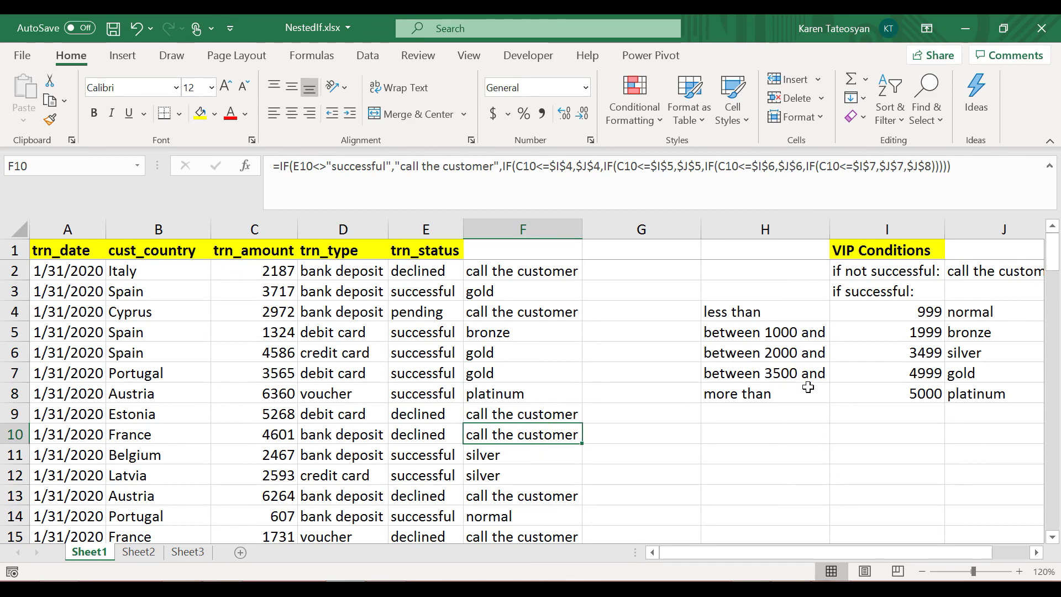
{"action": "left_click", "coordinate": [792, 377]}
{"action": "left_click", "coordinate": [911, 375]}
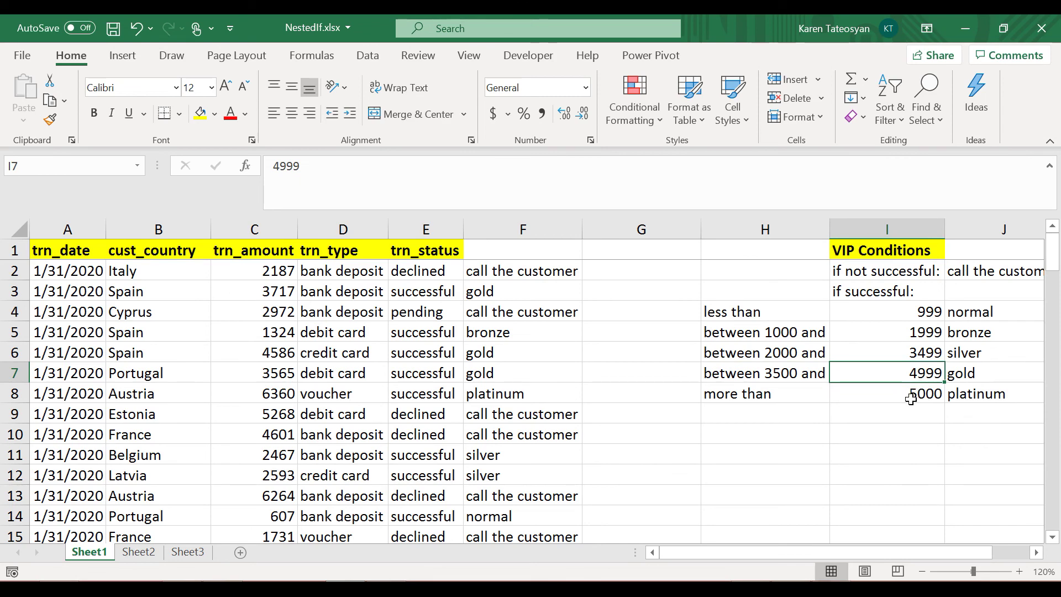
{"action": "left_click", "coordinate": [525, 433]}
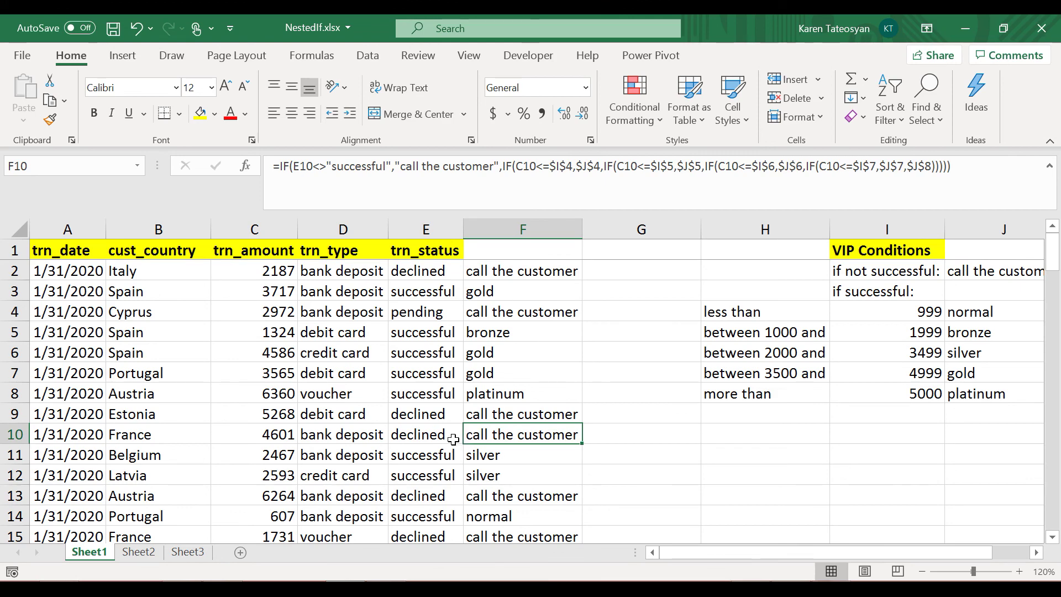
{"action": "left_click", "coordinate": [517, 454]}
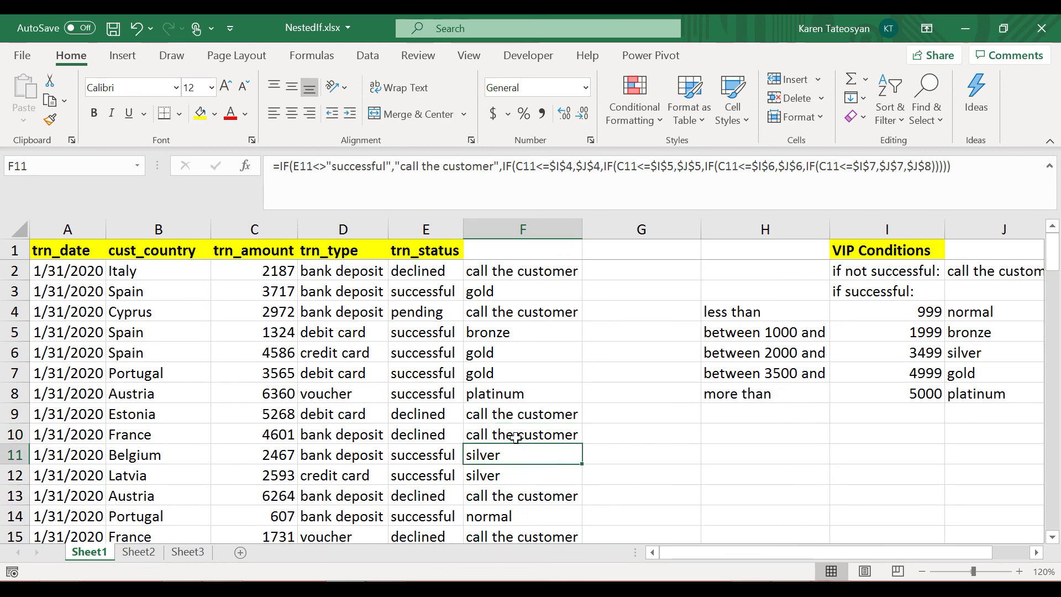
{"action": "left_click", "coordinate": [516, 436]}
{"action": "left_click", "coordinate": [526, 279]}
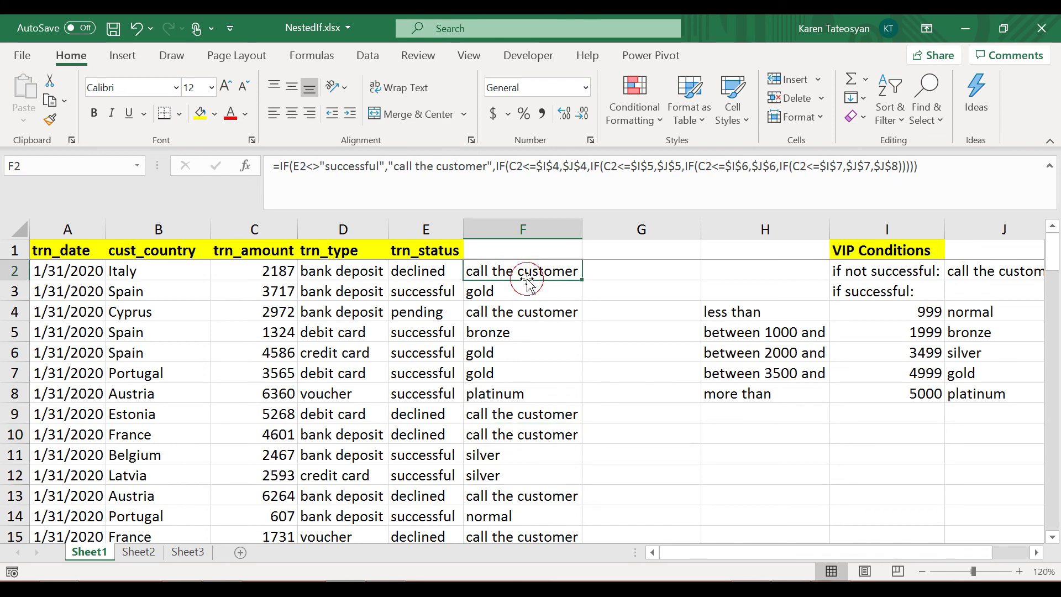